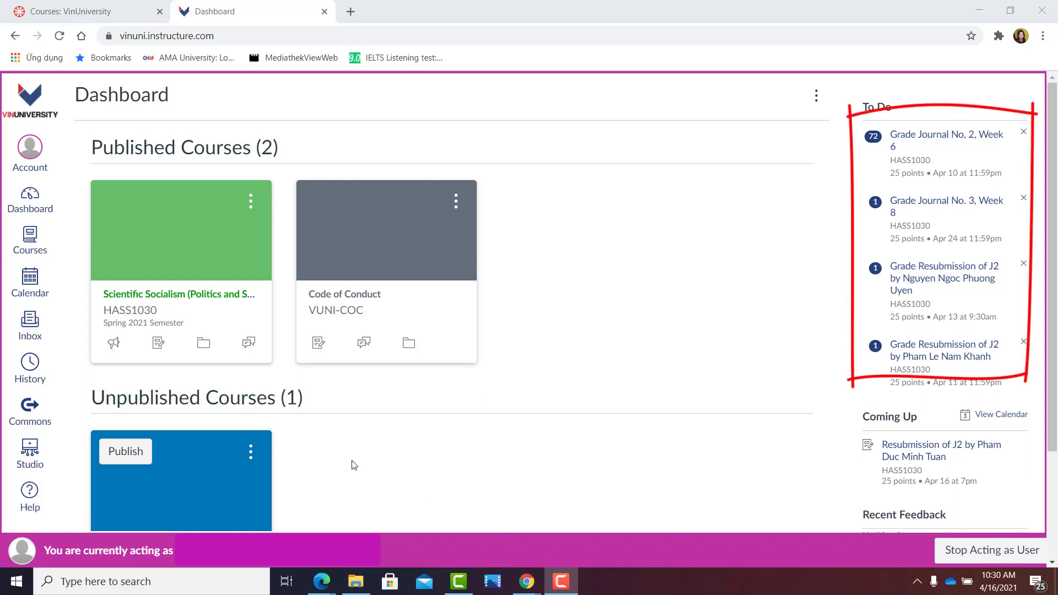
Open the HASS1030 course and bring up the Journal No. 3, Week 8 grading task from its To Do list in a new browser tab
{"action": "left_click", "coordinate": [222, 295]}
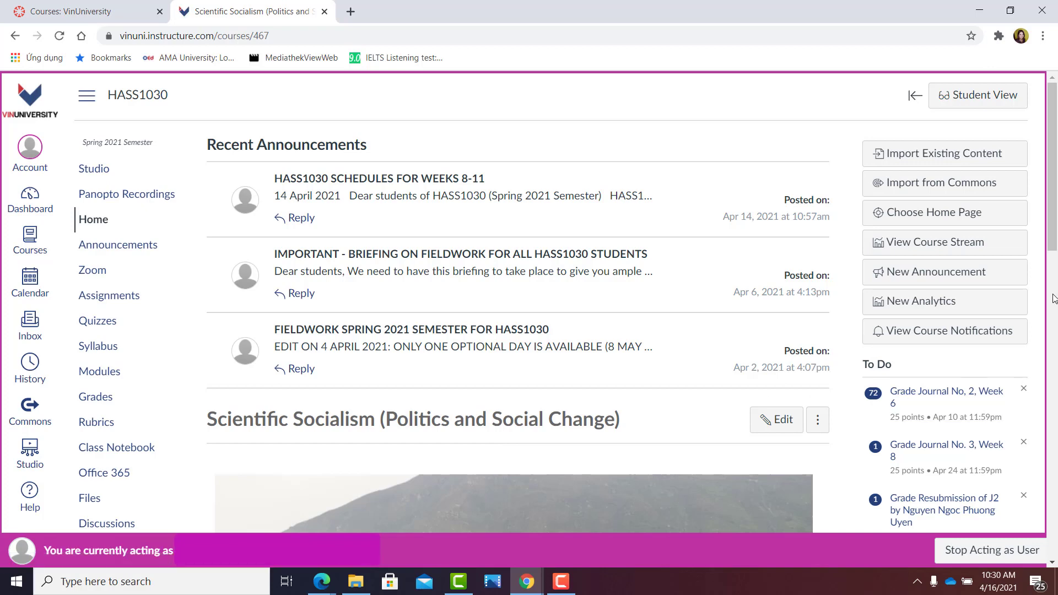
{"action": "scroll", "coordinate": [1054, 317], "scroll_direction": "down", "scroll_amount": 4}
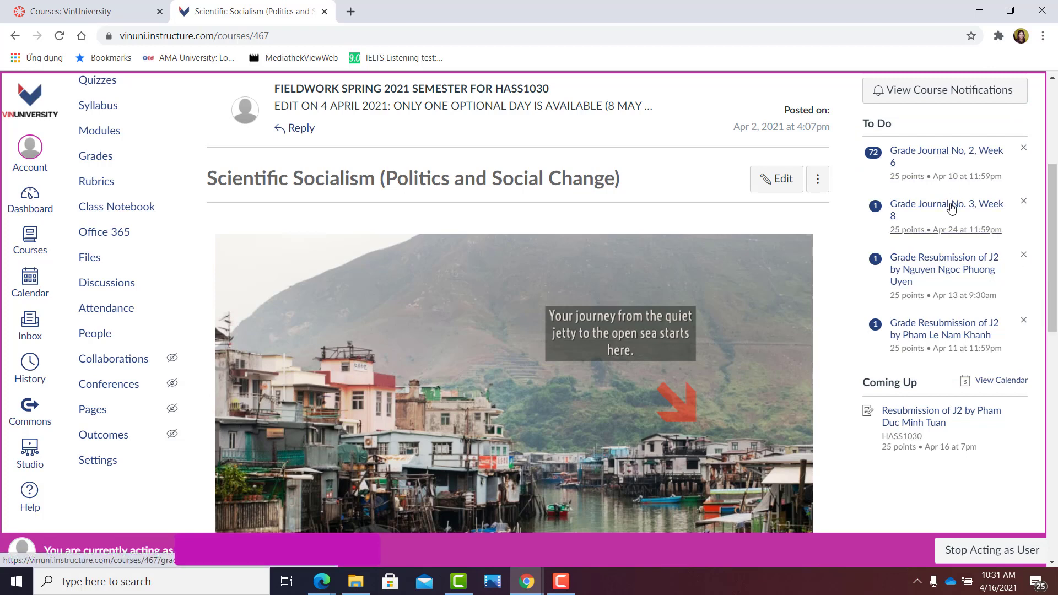
{"action": "right_click", "coordinate": [952, 207]}
{"action": "left_click", "coordinate": [961, 214]}
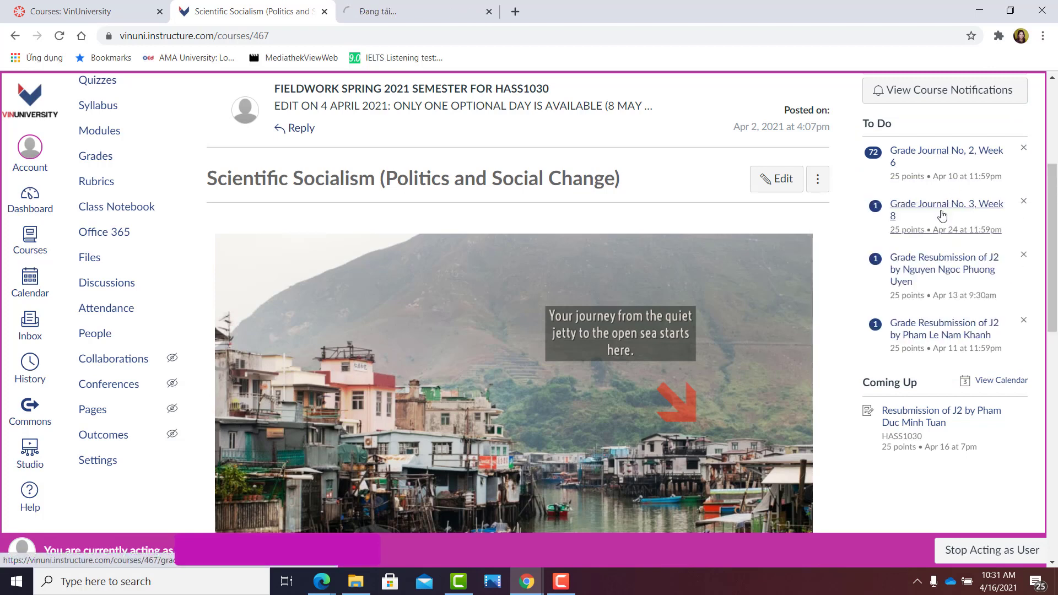
{"action": "left_click", "coordinate": [495, 6]}
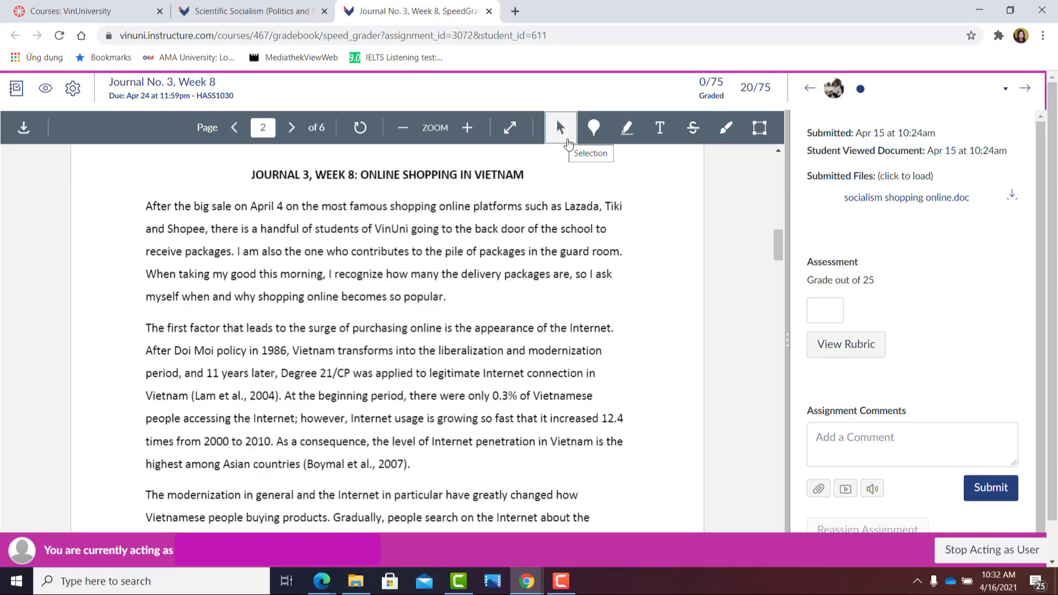
Place a magenta point annotation at the start of the first paragraph on page 2 with the comment "Great introduction!"
{"action": "left_click", "coordinate": [603, 133]}
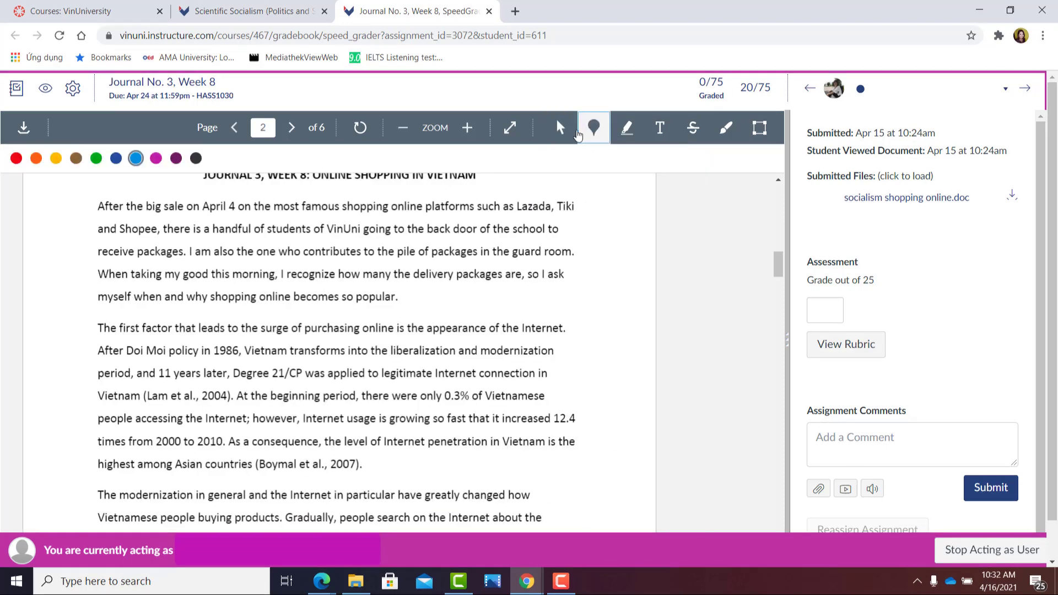
{"action": "left_click", "coordinate": [78, 201]}
{"action": "scroll", "coordinate": [78, 205], "scroll_direction": "up", "scroll_amount": 1}
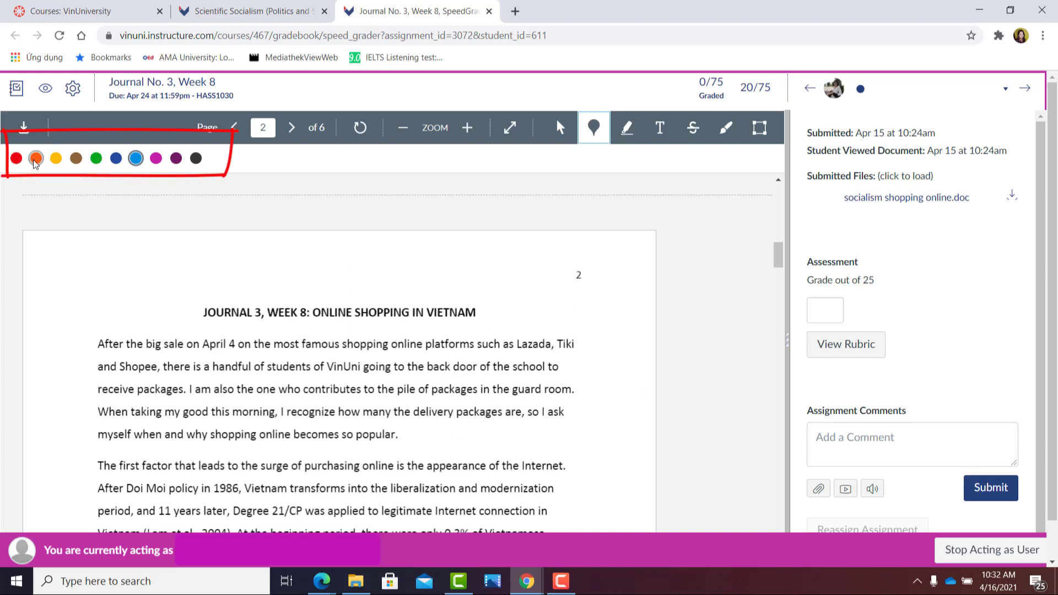
{"action": "left_click", "coordinate": [155, 159]}
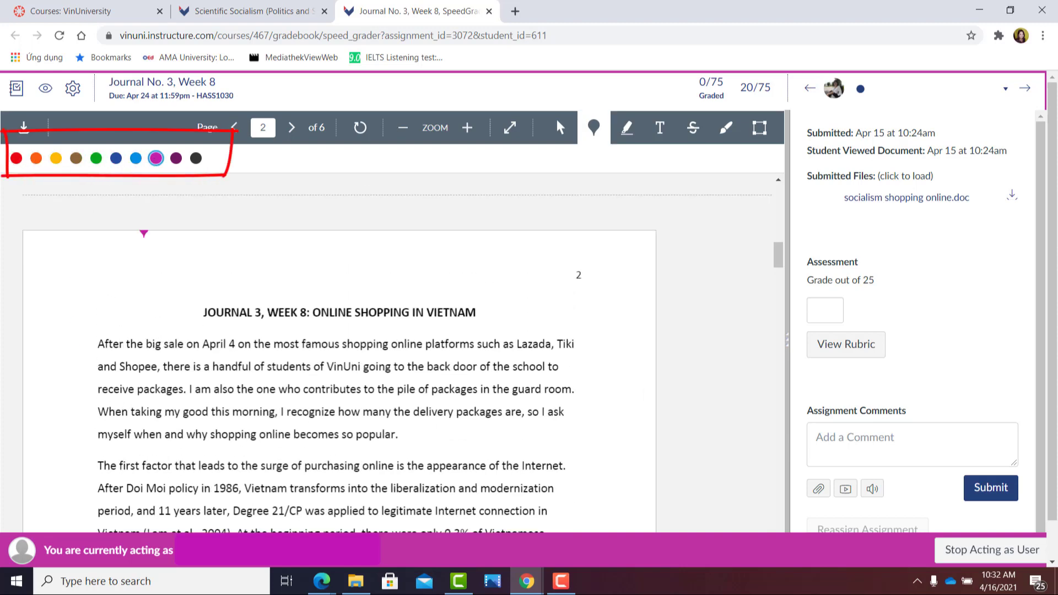
{"action": "left_click", "coordinate": [97, 328]}
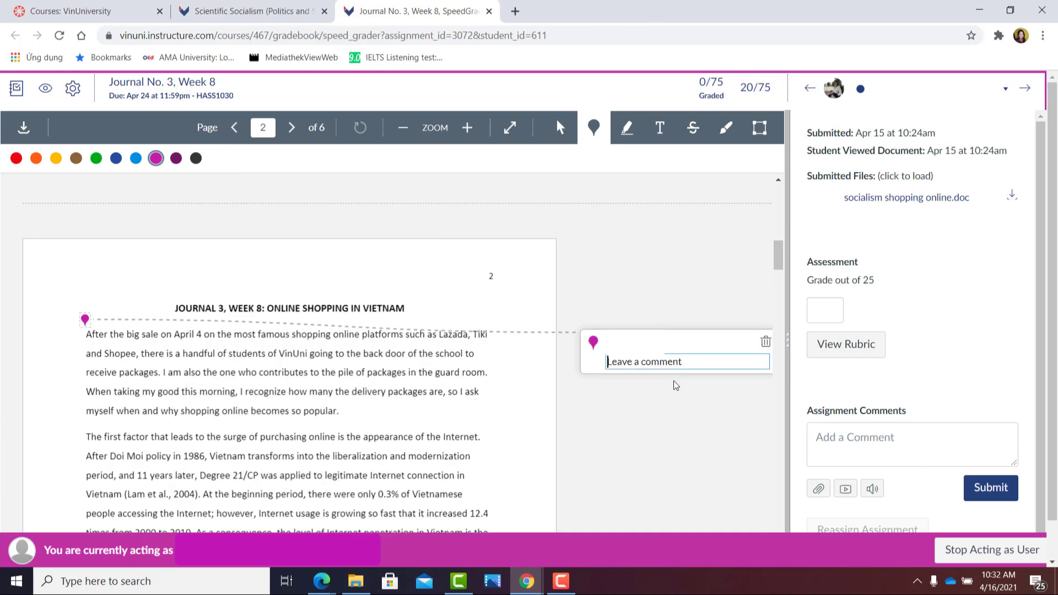
{"action": "type", "text": "Great introduction!"}
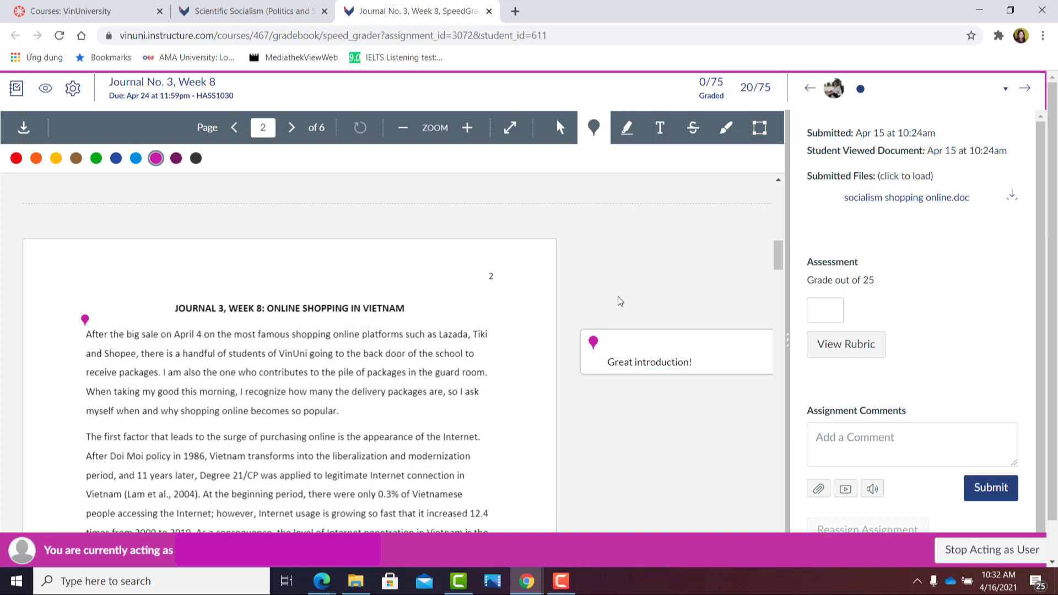
{"action": "left_click", "coordinate": [637, 253]}
Highlight the sentence "I am also the one who contributes to the pile of packages…" in yellow and comment "Personal connection to topic, good"
{"action": "left_click", "coordinate": [627, 127]}
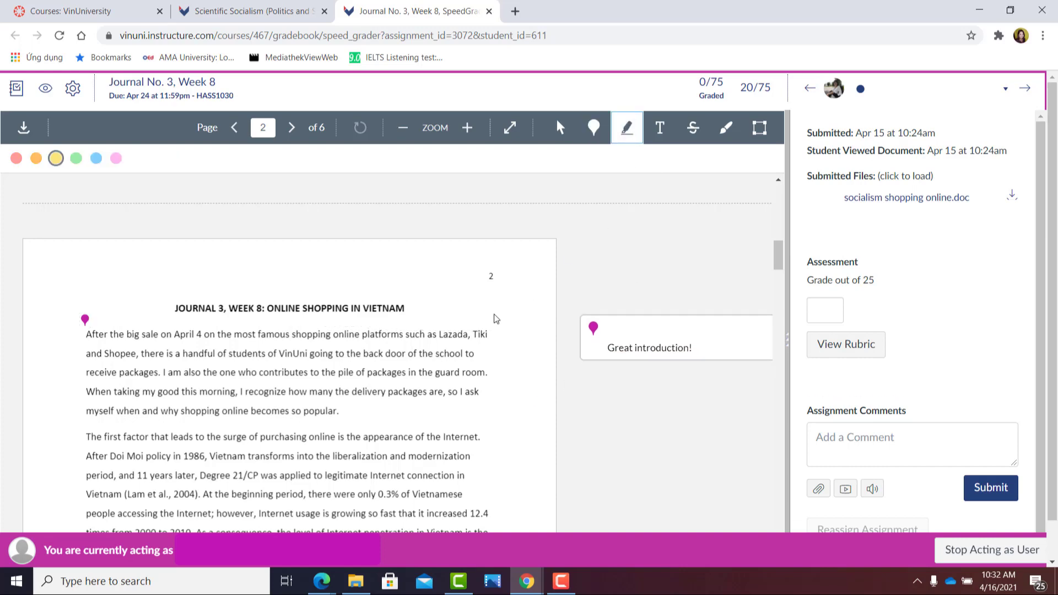
{"action": "left_click_drag", "start_coordinate": [163, 372], "coordinate": [487, 377]}
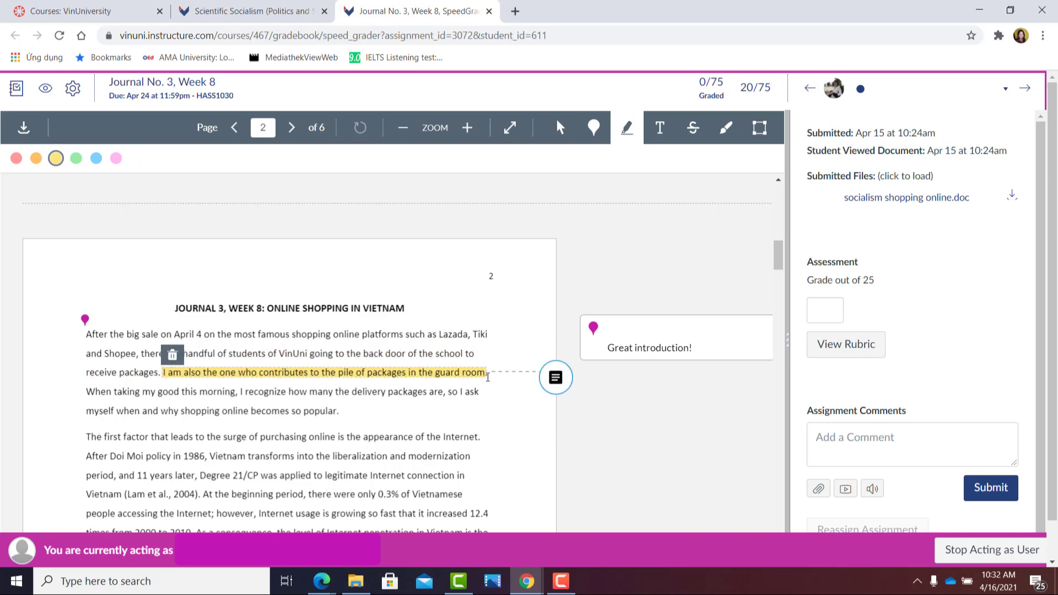
{"action": "left_click", "coordinate": [557, 380]}
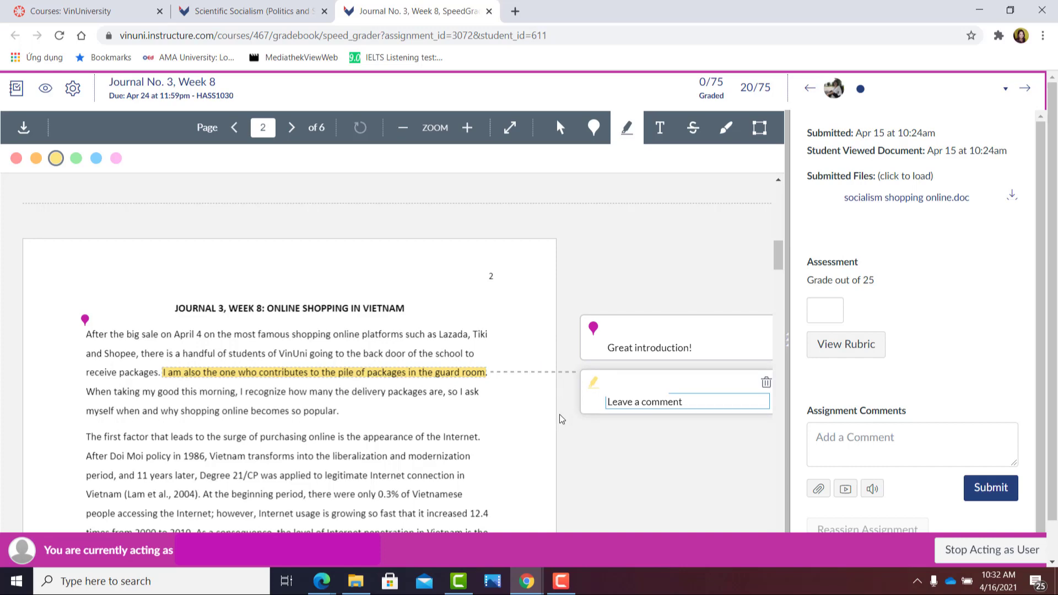
{"action": "type", "text": "Personal connection to topic, good"}
Add the free text annotation "Very reflective stance." beside the end of the first paragraph
{"action": "left_click", "coordinate": [660, 127]}
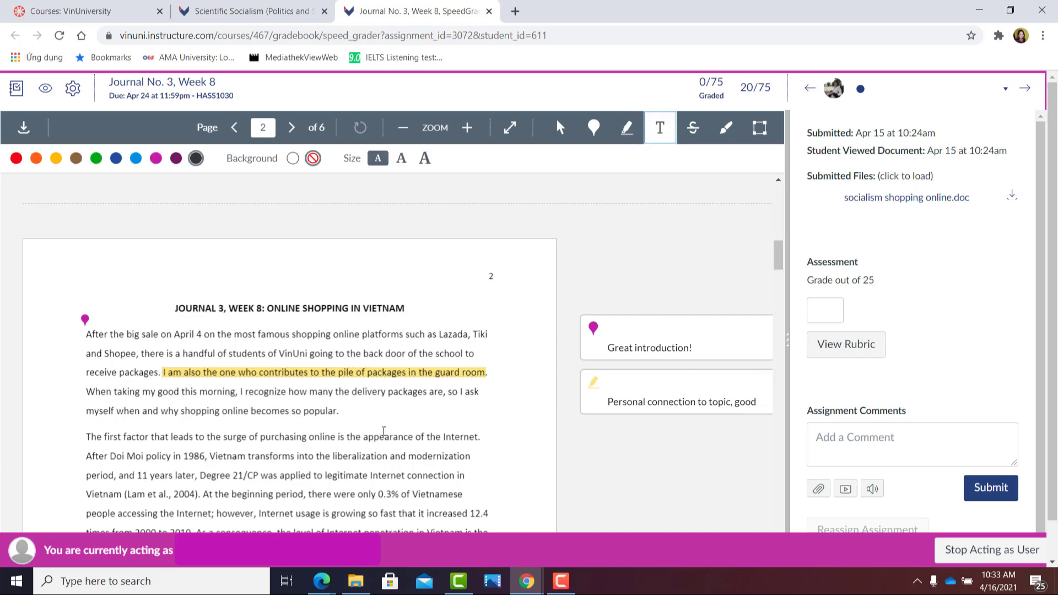
{"action": "left_click", "coordinate": [355, 413]}
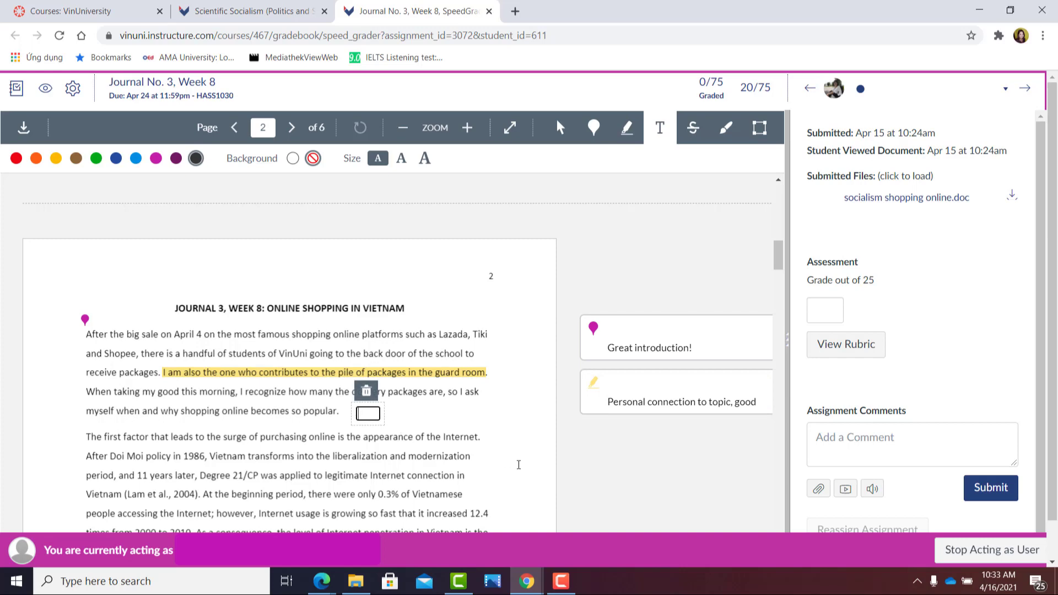
{"action": "type", "text": "Very reflective stance."}
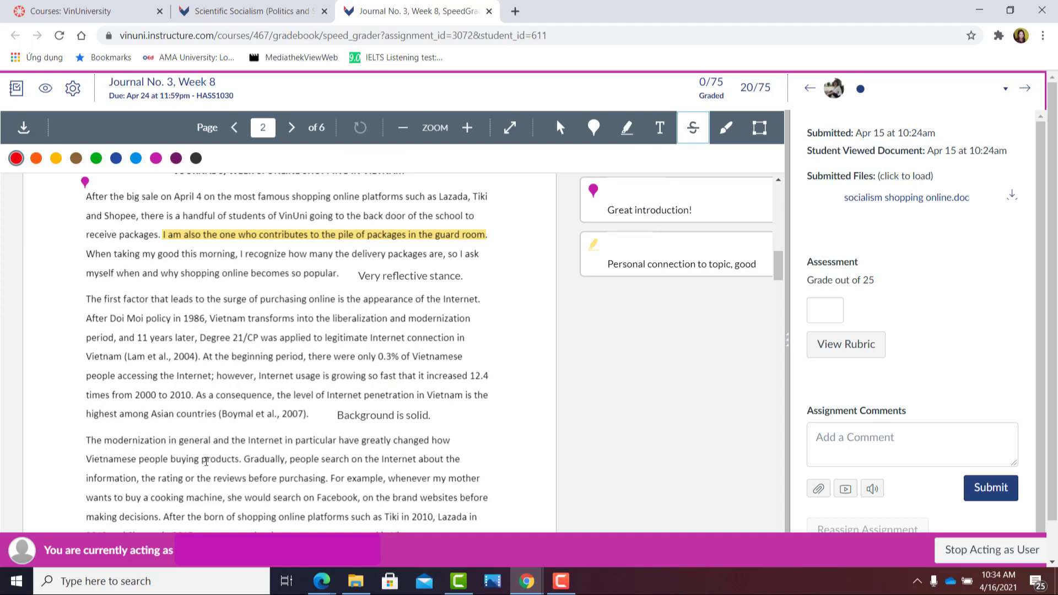
Strike out the sentence beginning "Gradually, people search on the Internet" in red and attach the comment "May not be necessary."
{"action": "left_click_drag", "start_coordinate": [244, 459], "coordinate": [326, 479]}
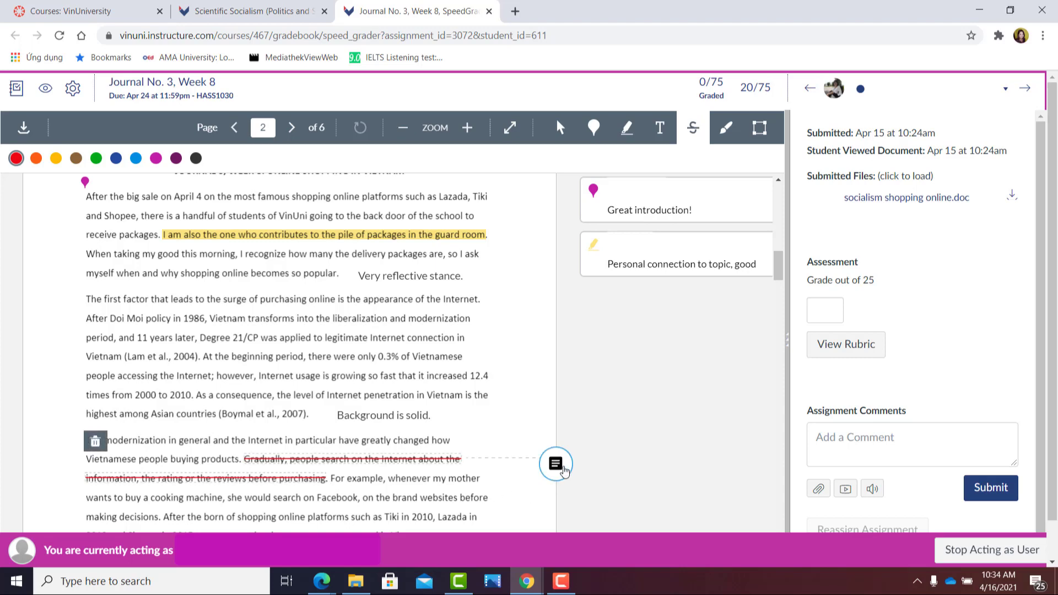
{"action": "left_click", "coordinate": [556, 465]}
{"action": "type", "text": "May not b"}
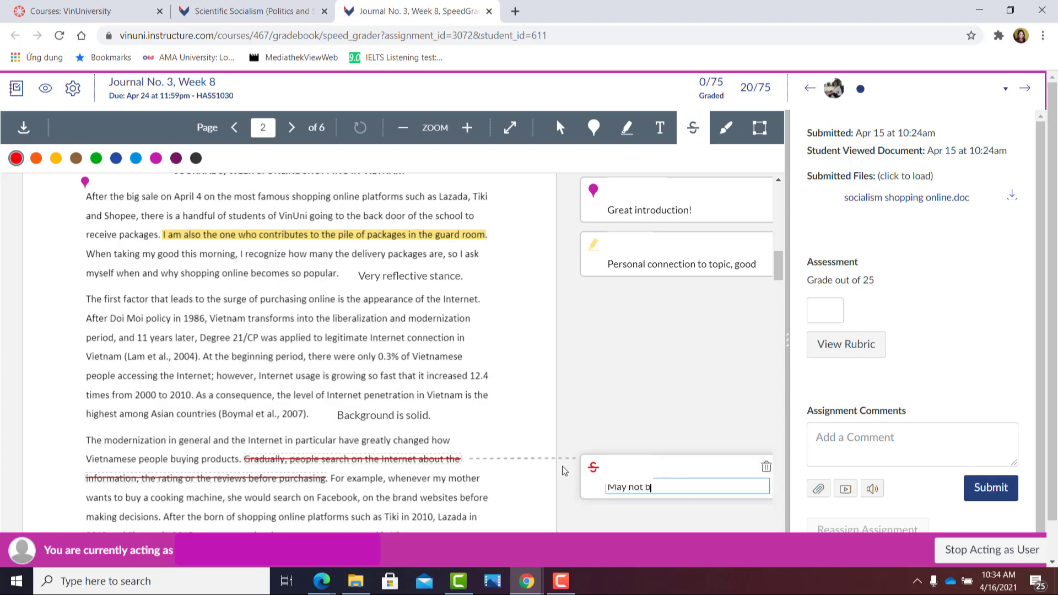
{"action": "type", "text": "e necessary."}
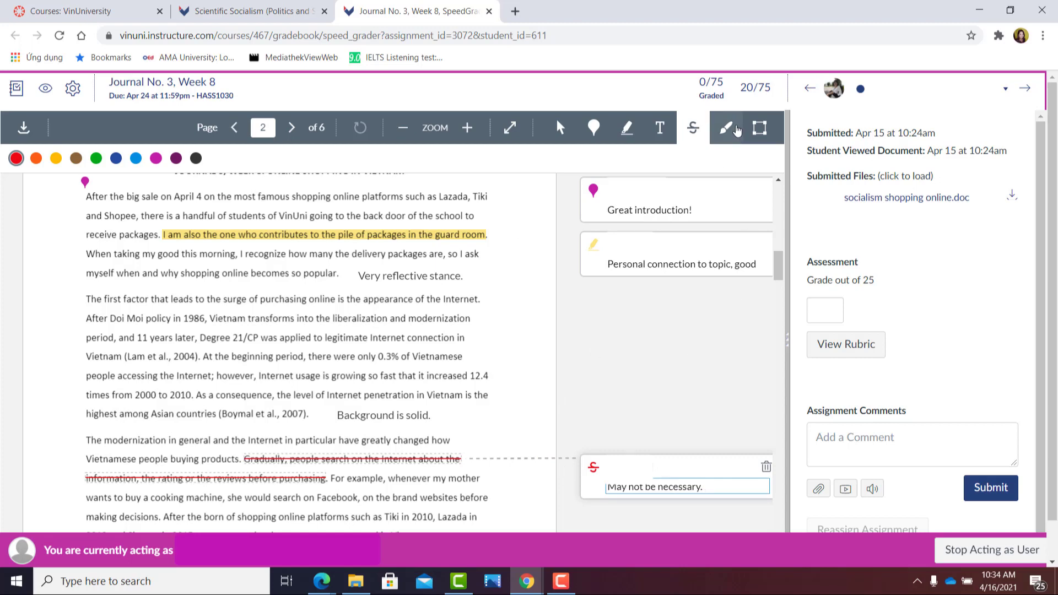
Draw a freehand blue loop with the medium line around the Internet usage figures in the second paragraph
{"action": "left_click", "coordinate": [726, 128]}
{"action": "left_click", "coordinate": [306, 158]}
{"action": "left_click", "coordinate": [281, 163]}
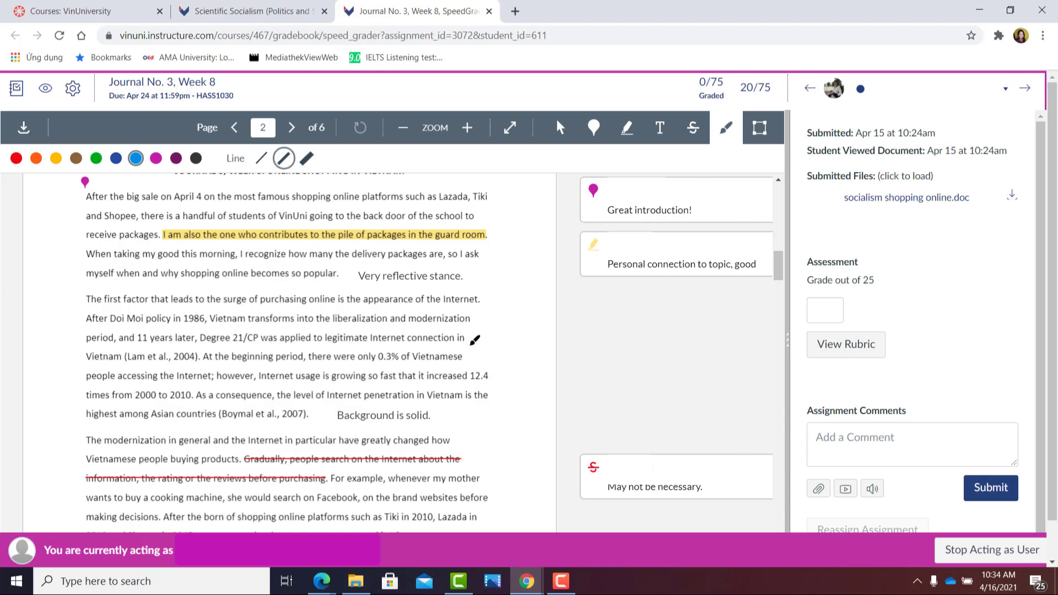
{"action": "mouse_move", "coordinate": [293, 347]}
{"action": "left_mouse_down"}
{"action": "mouse_move", "coordinate": [131, 347]}
{"action": "mouse_move", "coordinate": [109, 385]}
{"action": "mouse_move", "coordinate": [370, 394]}
{"action": "mouse_move", "coordinate": [492, 362]}
{"action": "mouse_move", "coordinate": [363, 341]}
{"action": "mouse_move", "coordinate": [290, 346]}
{"action": "left_mouse_up"}
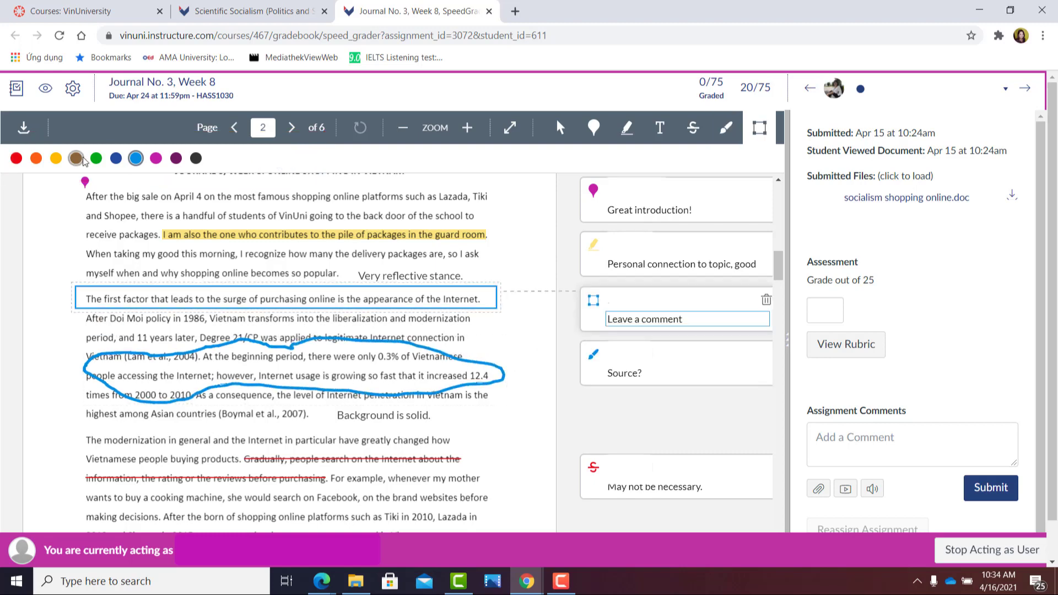
Recolour the box around the second paragraph's opening sentence orange and give it the comment "Excellent signpost."
{"action": "left_click", "coordinate": [36, 159]}
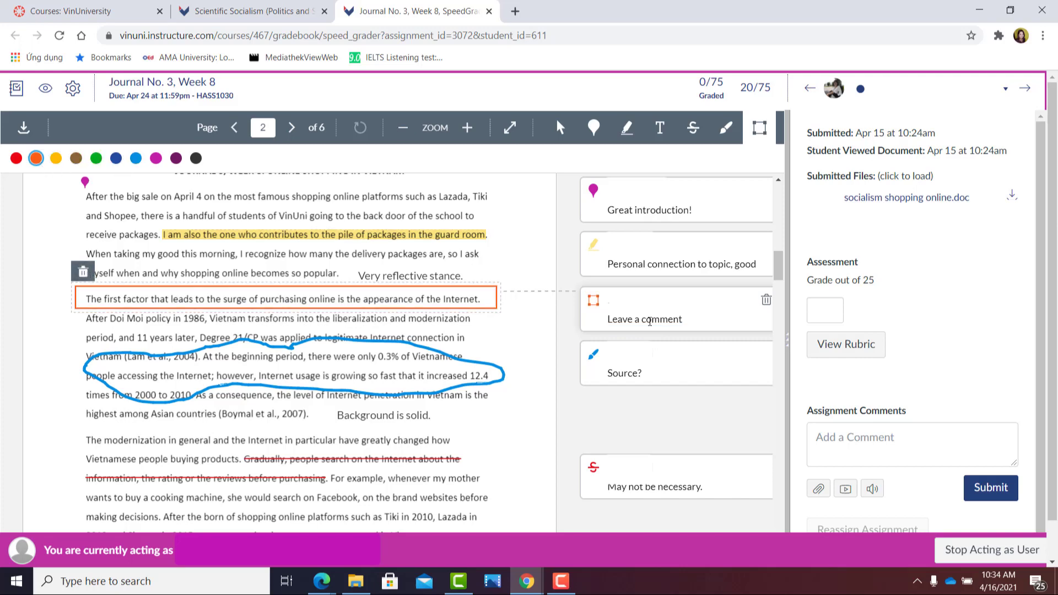
{"action": "left_click", "coordinate": [650, 321]}
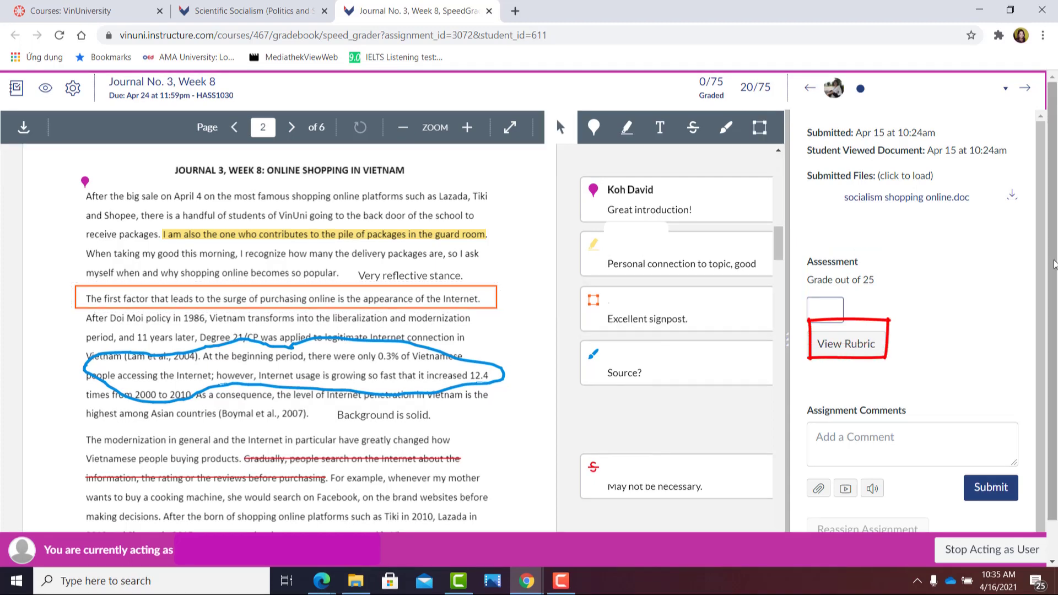
Write the assignment comment "Well done, keep it up. I want to see more work like this in the next journal submissions."
{"action": "scroll", "coordinate": [810, 319], "scroll_direction": "down", "scroll_amount": 1}
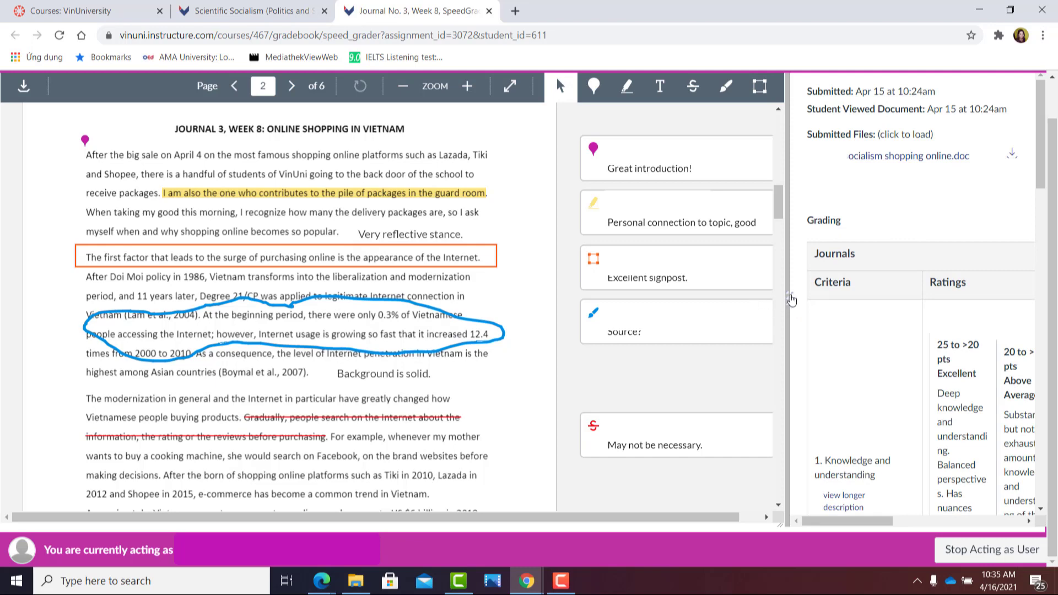
{"action": "left_click", "coordinate": [824, 380]}
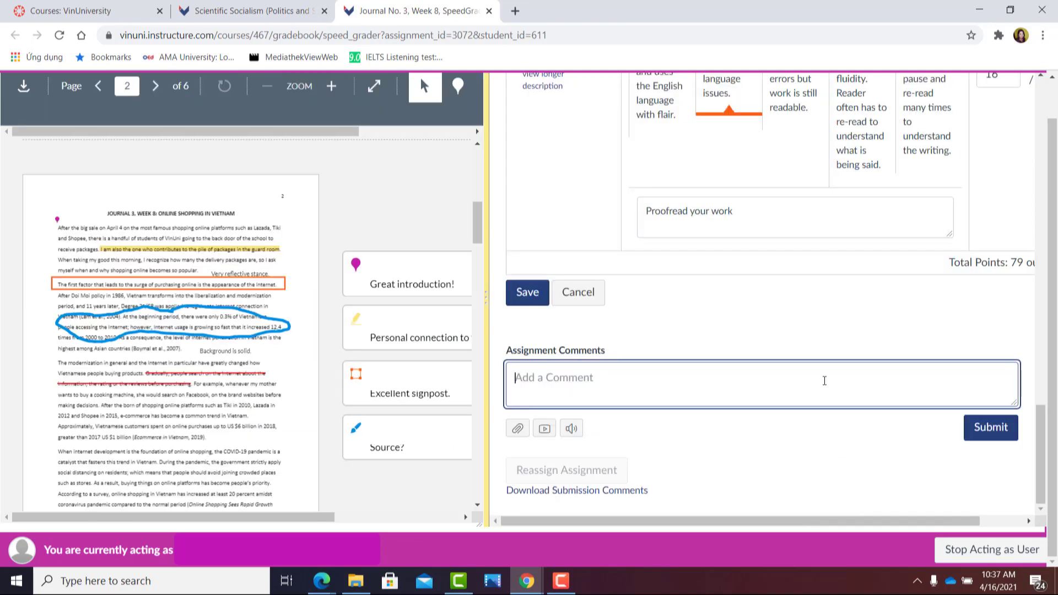
{"action": "type", "text": "Well done, keep it up. I want to see mor"}
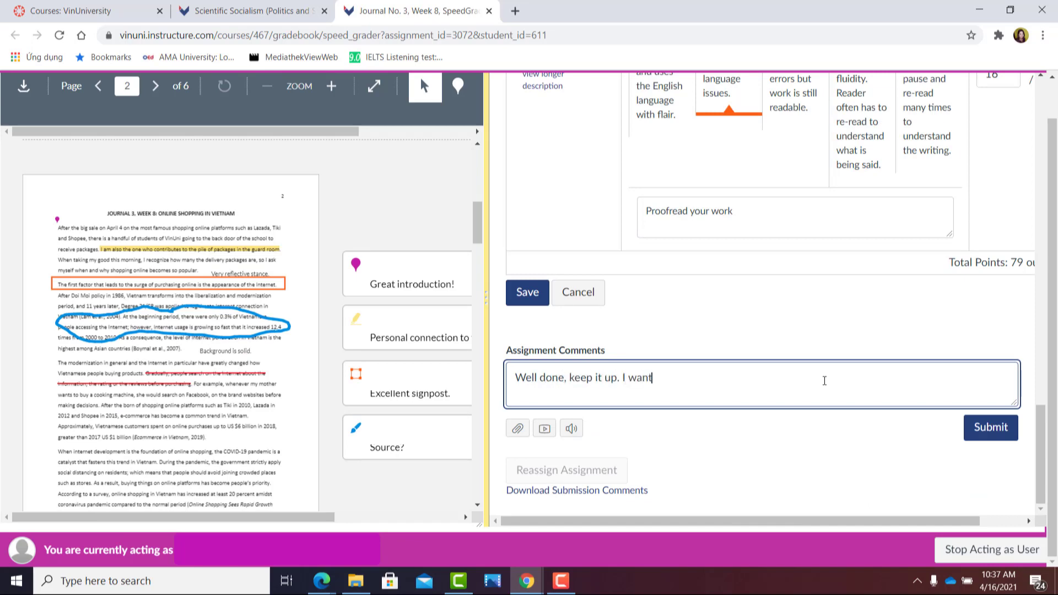
{"action": "type", "text": "e work like this in the next journal"}
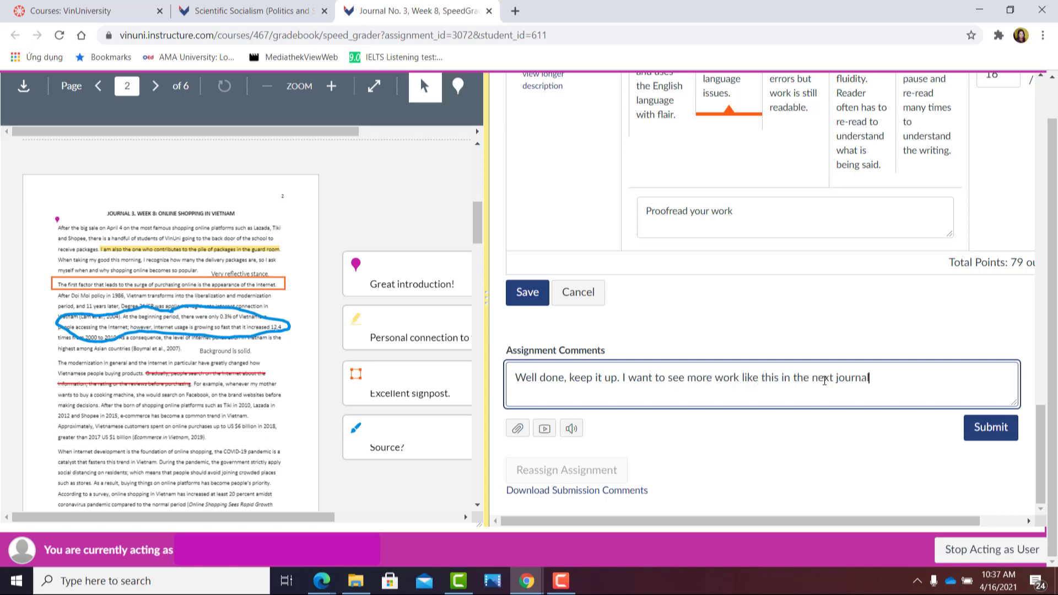
{"action": "type", "text": " submissions."}
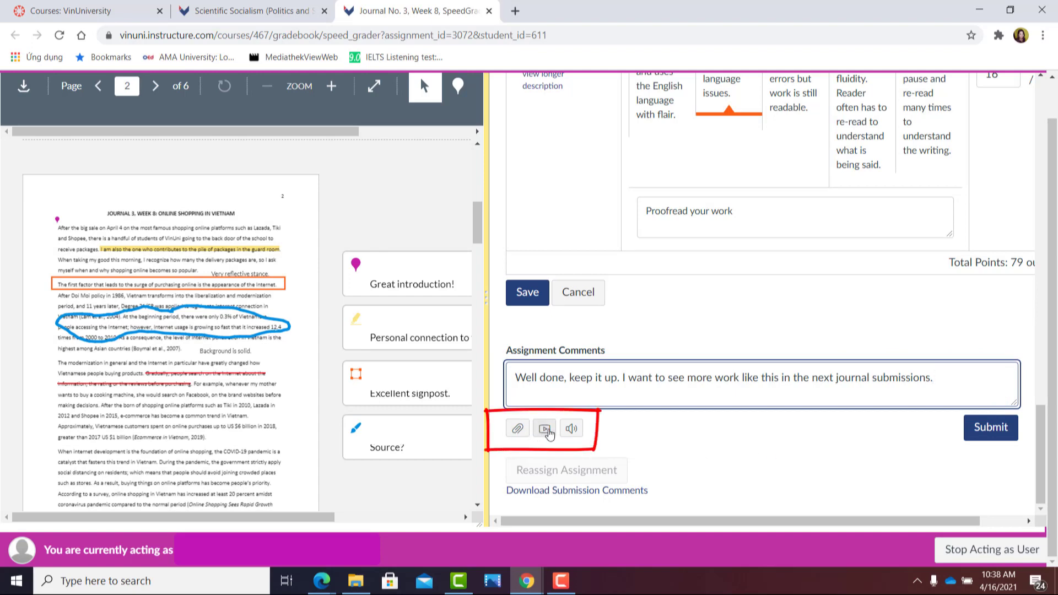
Open the media comment recorder for the assignment comment, check its webcam choices, and move the dialog fully into view
{"action": "left_click", "coordinate": [545, 429]}
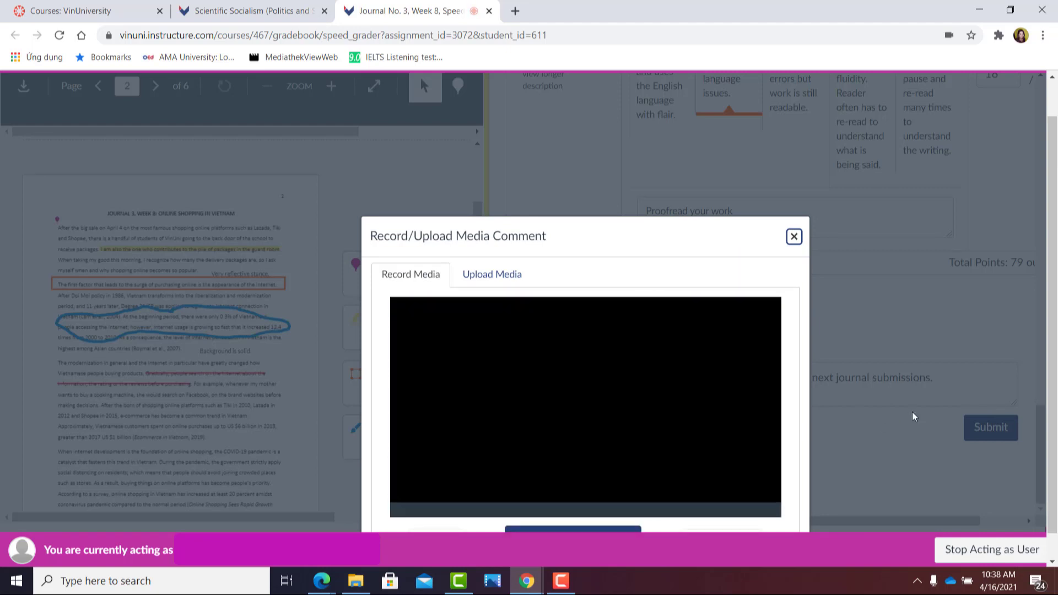
{"action": "left_click_drag", "start_coordinate": [675, 244], "coordinate": [683, 183]}
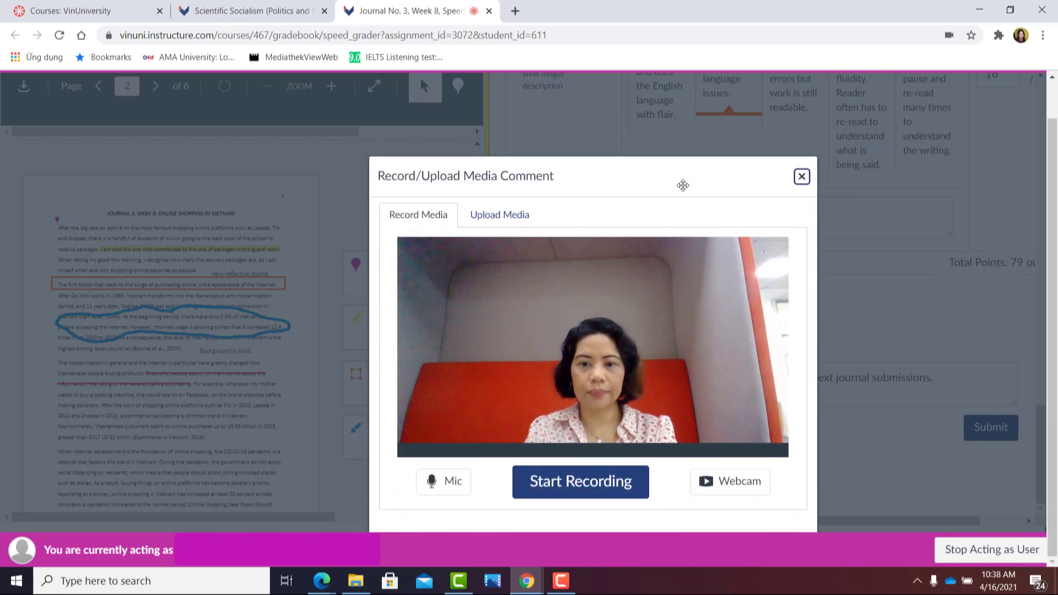
{"action": "left_click", "coordinate": [754, 492]}
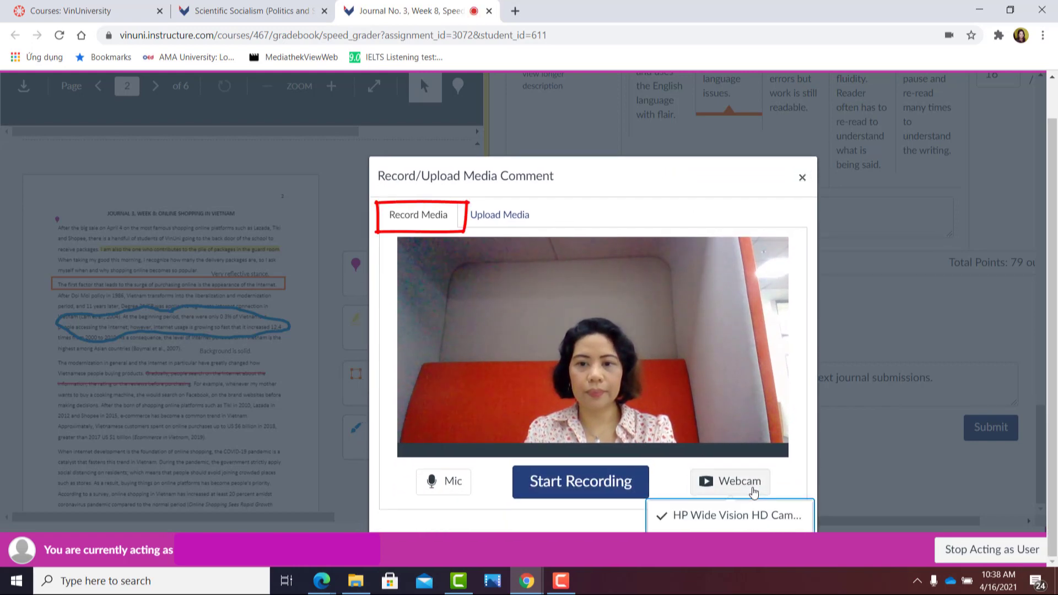
{"action": "left_click_drag", "start_coordinate": [755, 172], "coordinate": [767, 118]}
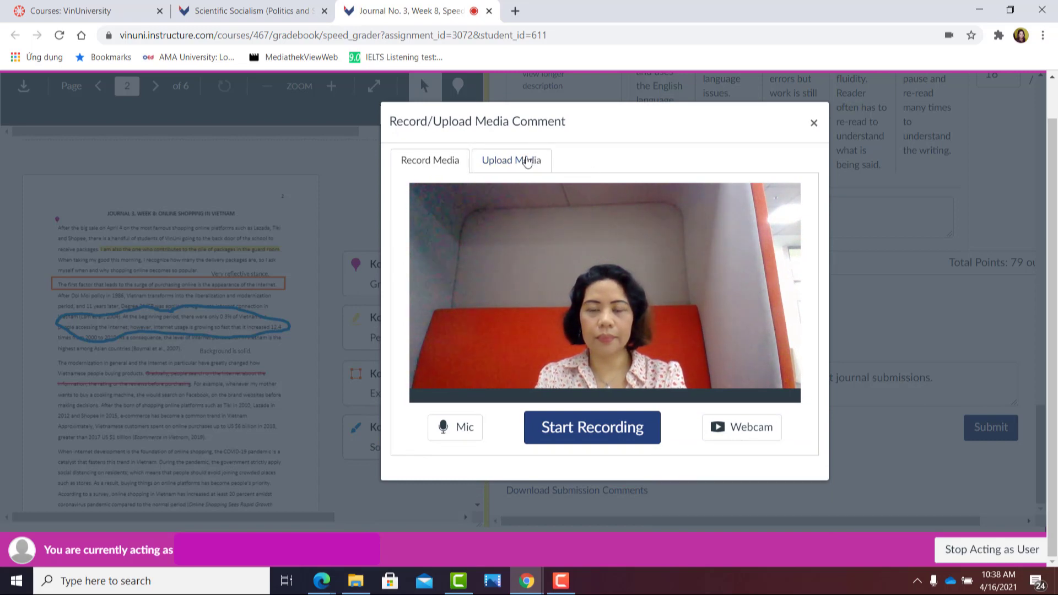
Look at the media upload options, return to recording, and set the webcam to No Video
{"action": "left_click", "coordinate": [529, 160]}
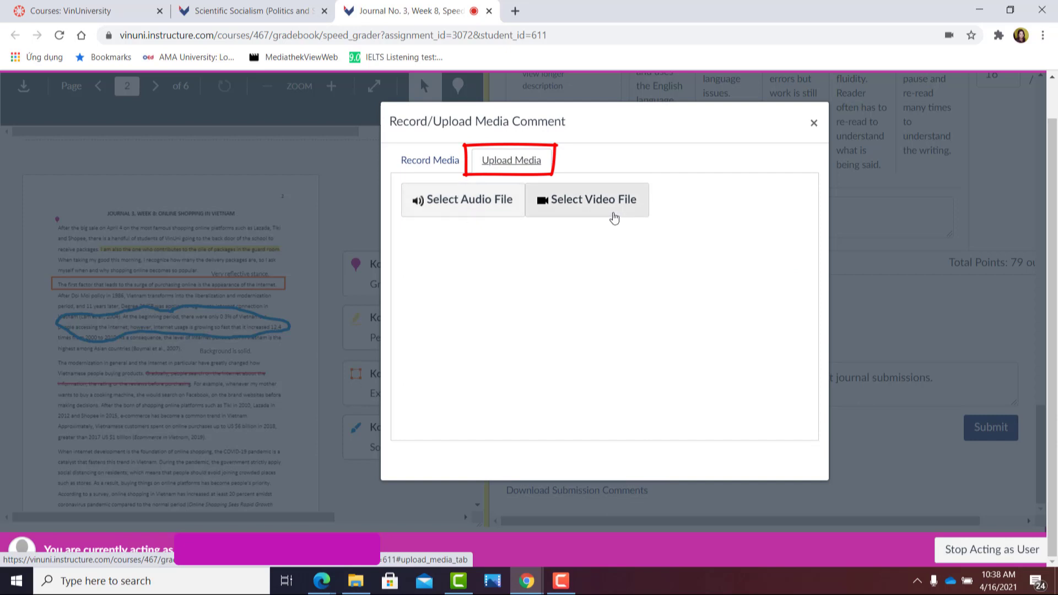
{"action": "left_click", "coordinate": [457, 163]}
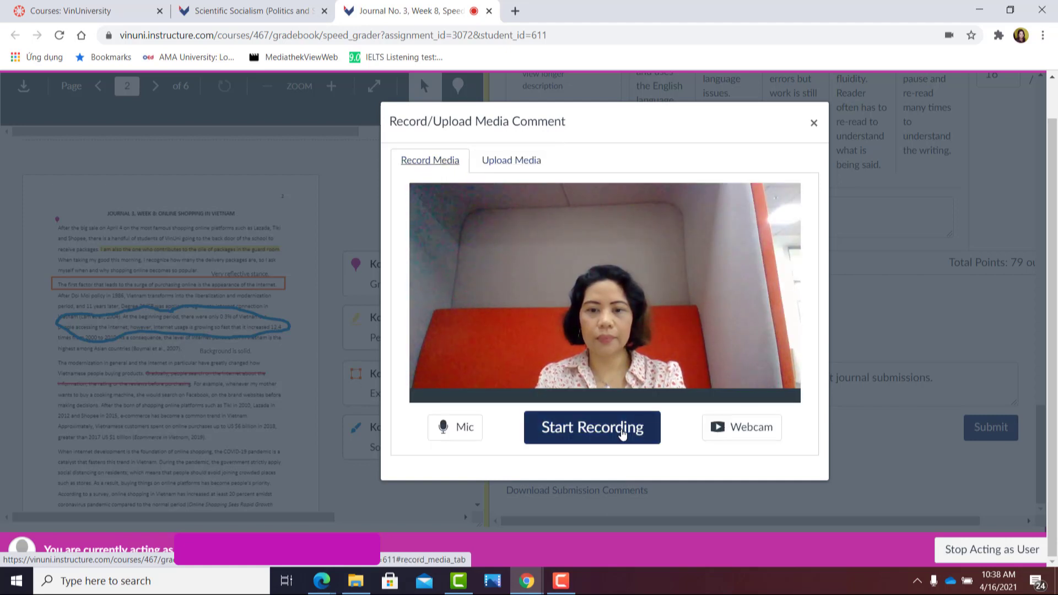
{"action": "left_click", "coordinate": [716, 427]}
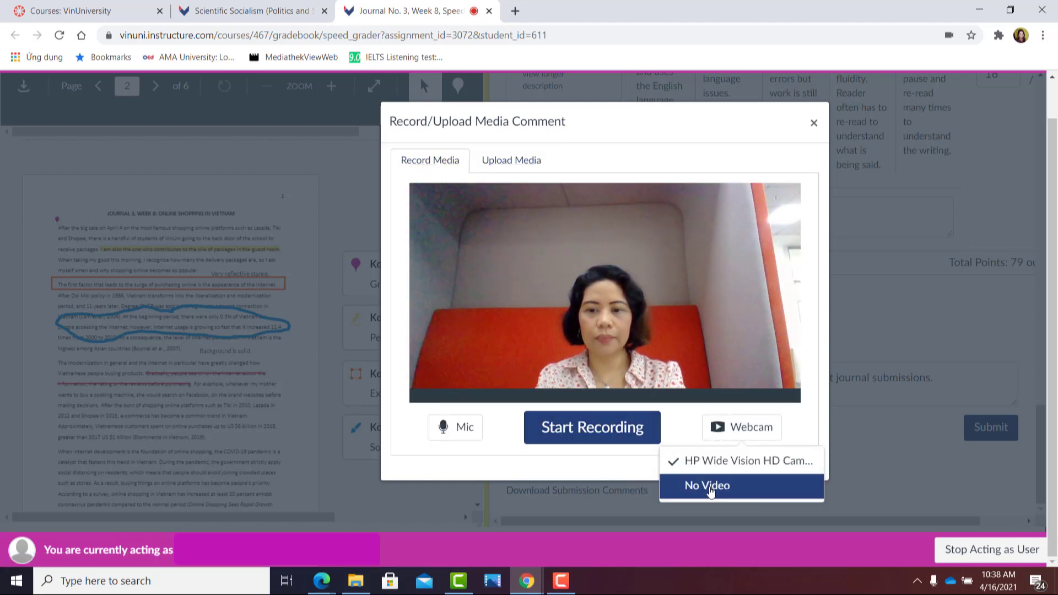
{"action": "left_click", "coordinate": [712, 490]}
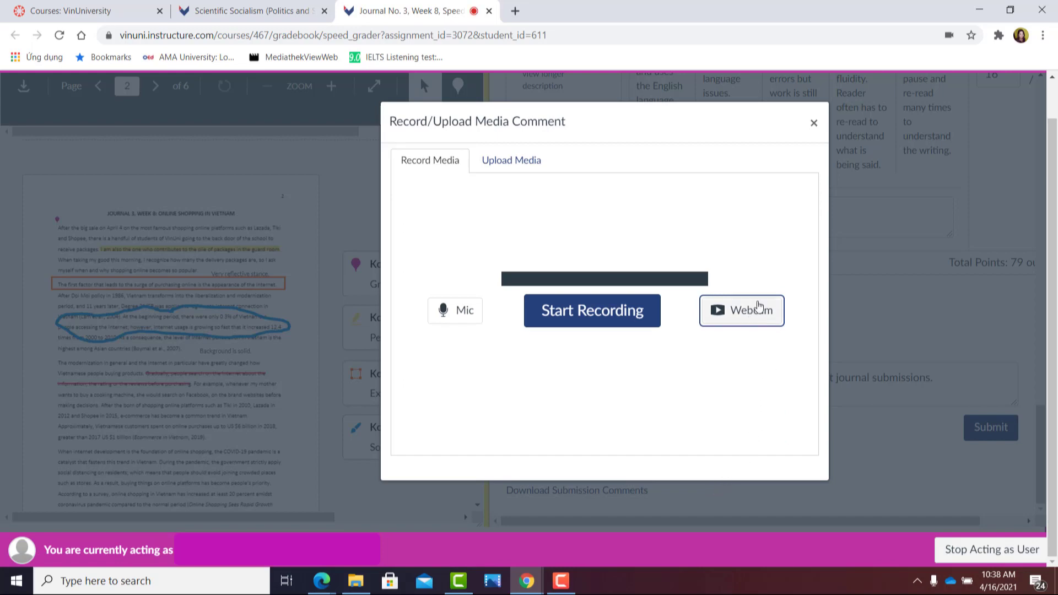
Close the media comment recorder, look at the Speech to Text dialog for the assignment comment, and dismiss it without recording
{"action": "left_click", "coordinate": [812, 122]}
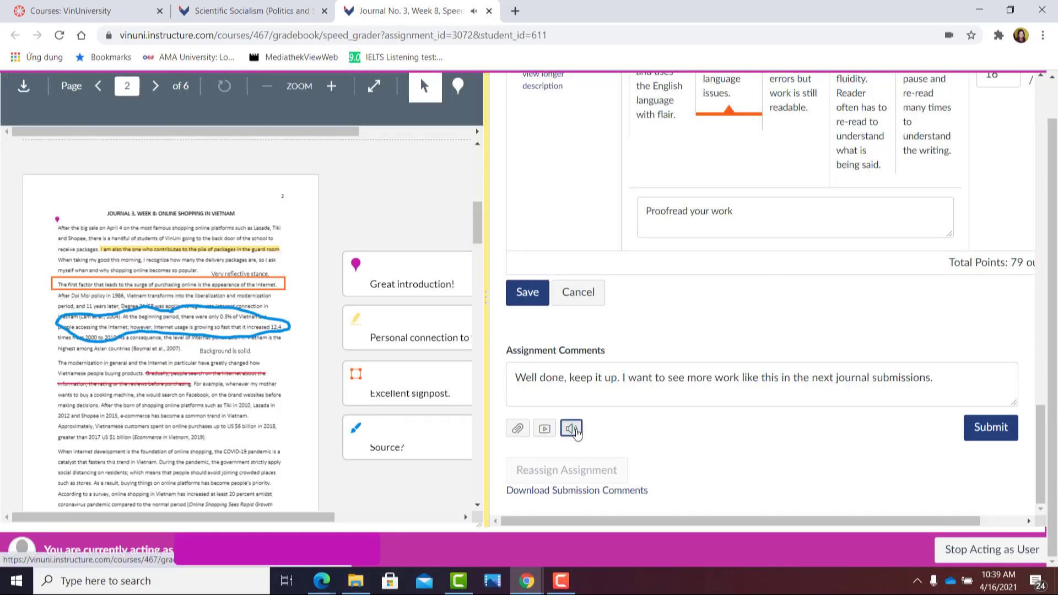
{"action": "left_click", "coordinate": [571, 429]}
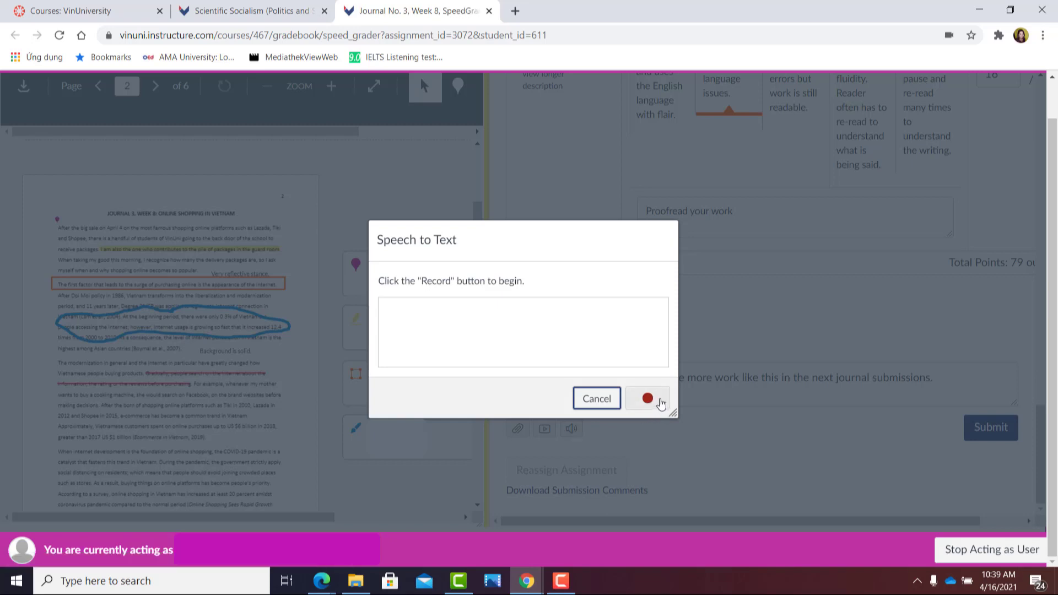
{"action": "left_click", "coordinate": [597, 398]}
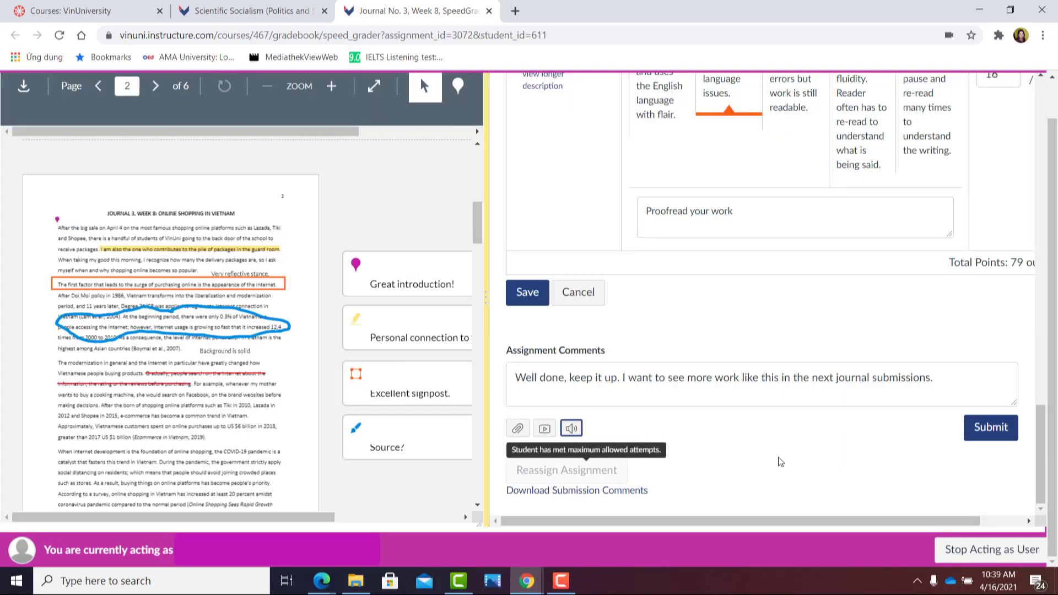
Widen the document pane, download the annotated PDF of the submission, and open the downloaded file
{"action": "scroll", "coordinate": [780, 462], "scroll_direction": "up", "scroll_amount": 15}
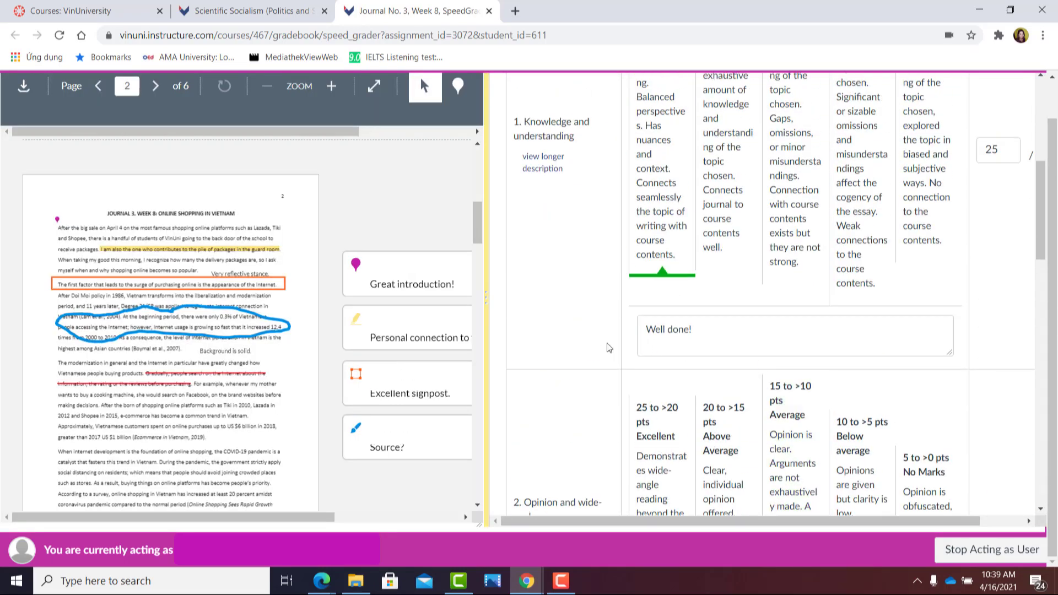
{"action": "scroll", "coordinate": [609, 347], "scroll_direction": "up", "scroll_amount": 6}
{"action": "left_click_drag", "start_coordinate": [489, 302], "coordinate": [835, 298]}
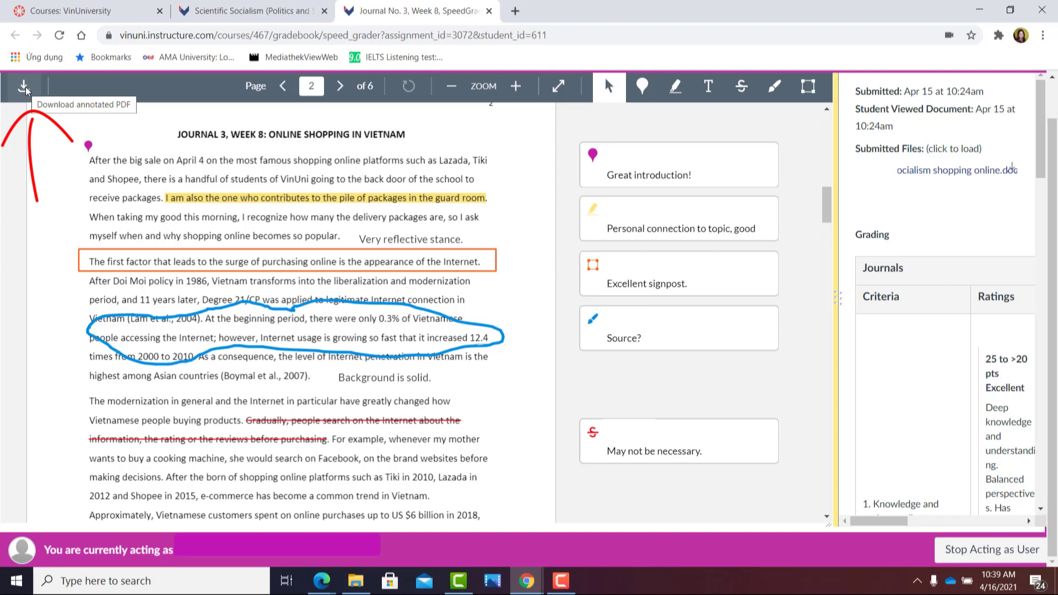
{"action": "left_click", "coordinate": [34, 89]}
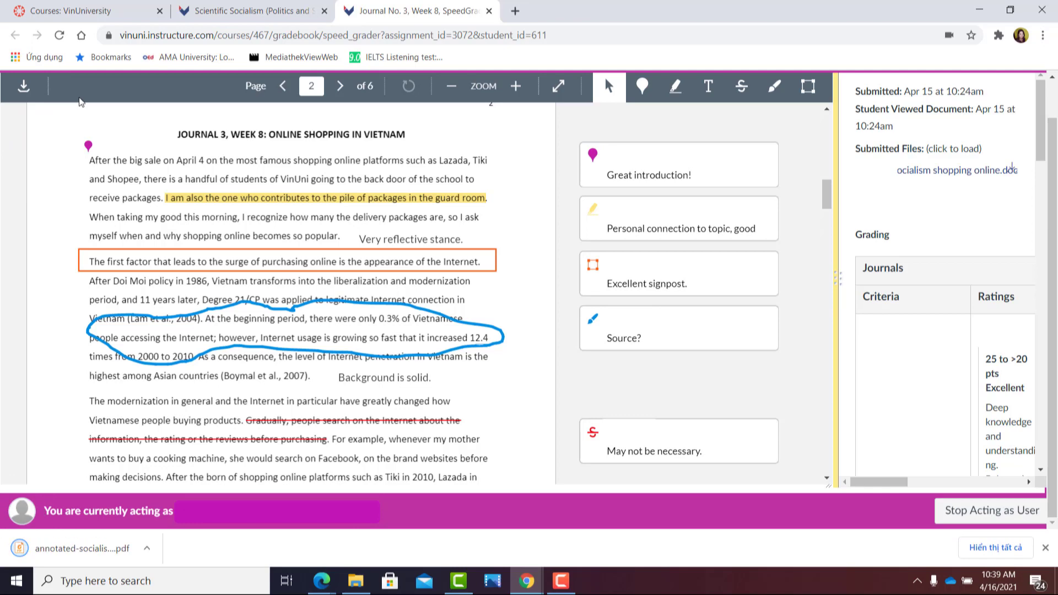
{"action": "left_click", "coordinate": [146, 547]}
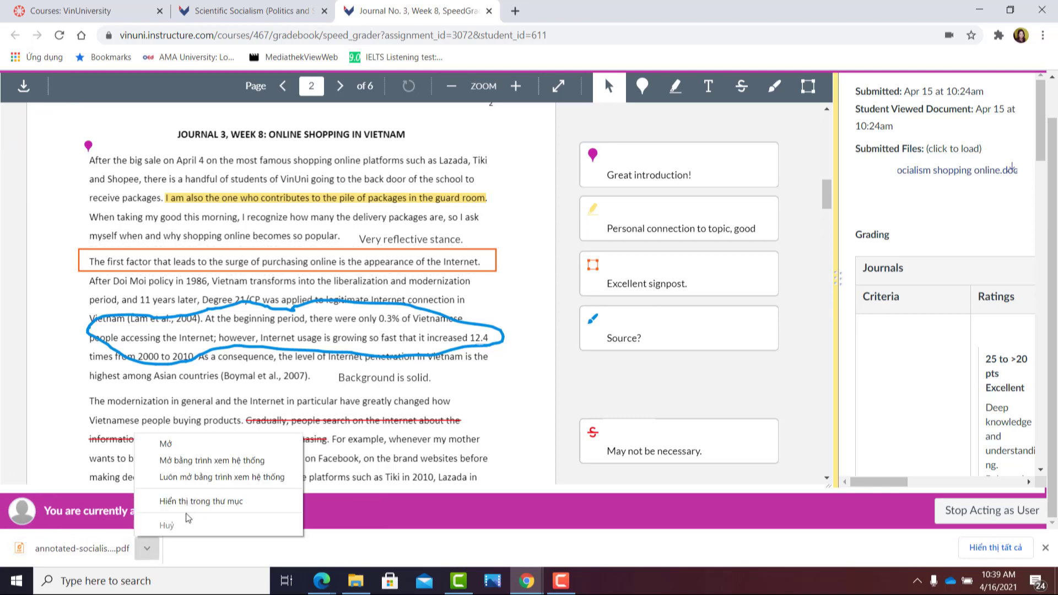
{"action": "left_click", "coordinate": [224, 445]}
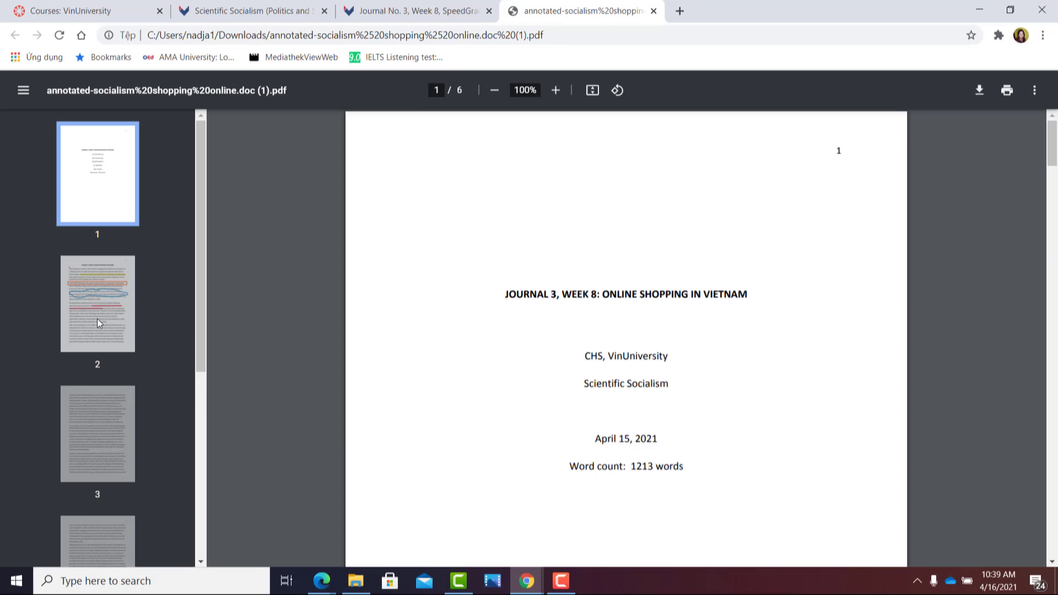
Examine the annotations and their comment notes on page 2 of the downloaded PDF
{"action": "left_click", "coordinate": [99, 324]}
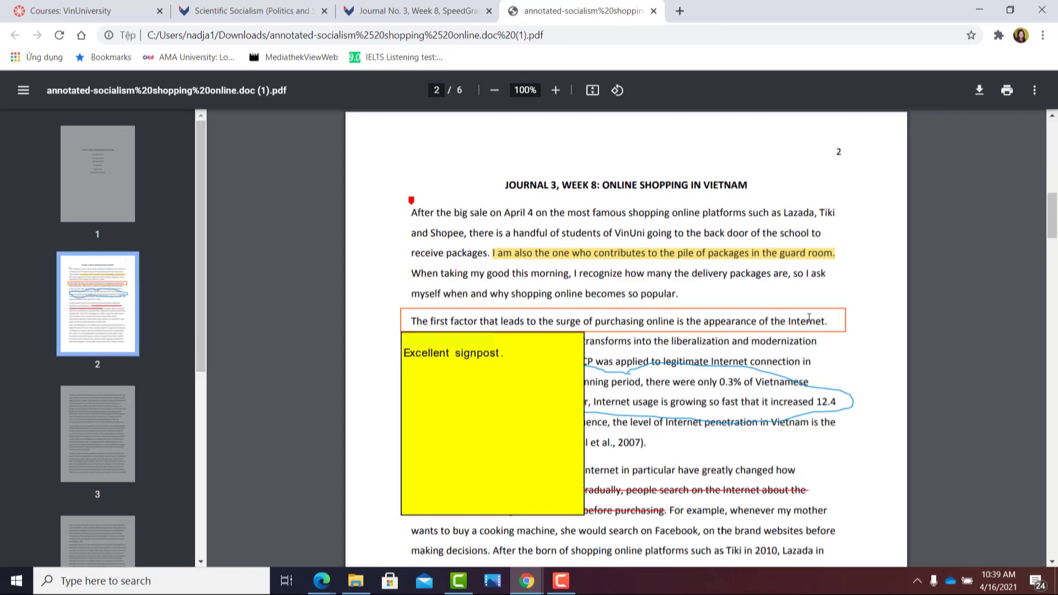
{"action": "mouse_move", "coordinate": [783, 254]}
{"action": "scroll", "coordinate": [746, 407], "scroll_direction": "down", "scroll_amount": 2}
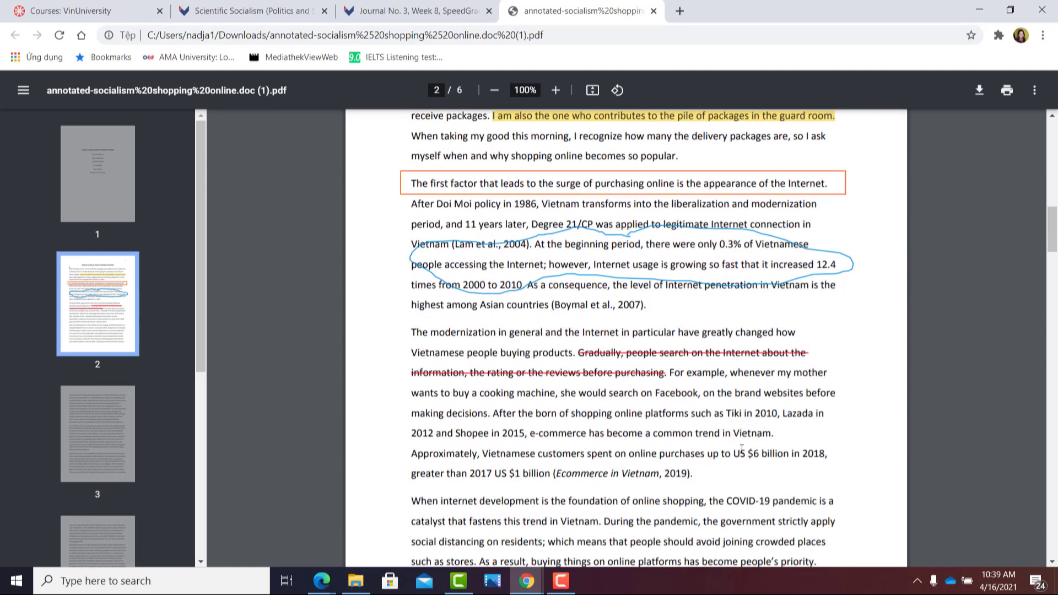
{"action": "mouse_move", "coordinate": [688, 353]}
{"action": "scroll", "coordinate": [789, 232], "scroll_direction": "up", "scroll_amount": 2}
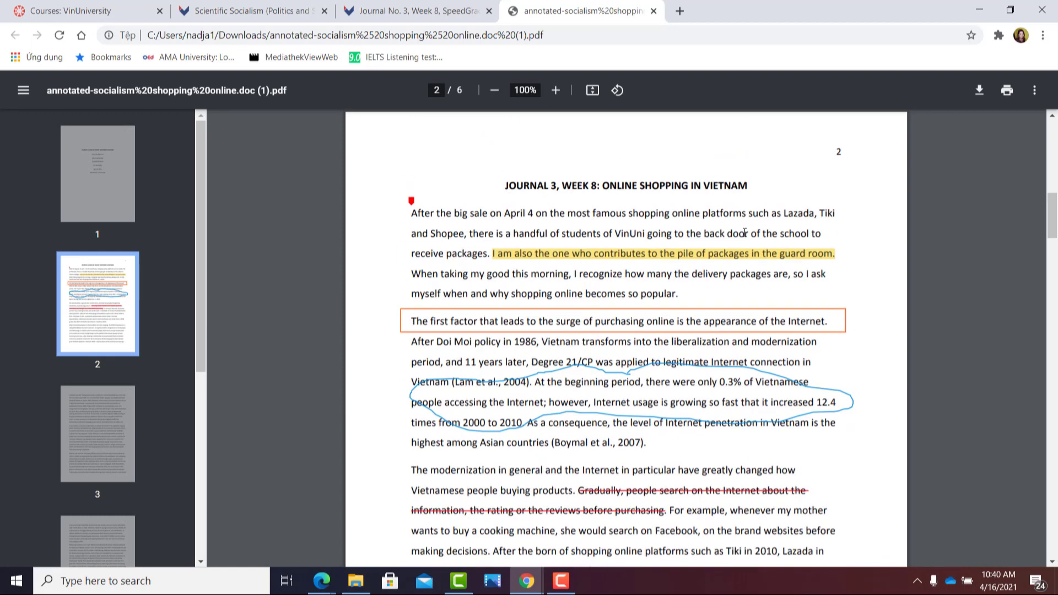
Return to the SpeedGrader page, widen the grading pane, and download the submission comments
{"action": "left_click", "coordinate": [420, 11]}
{"action": "left_click_drag", "start_coordinate": [838, 298], "coordinate": [580, 298]}
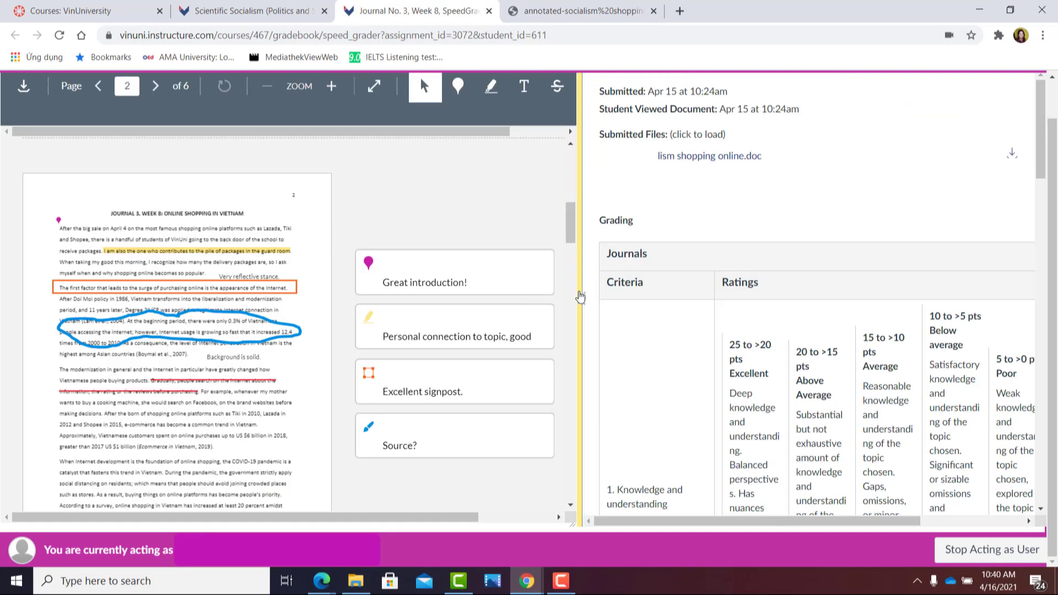
{"action": "left_click_drag", "start_coordinate": [1039, 173], "coordinate": [1055, 498]}
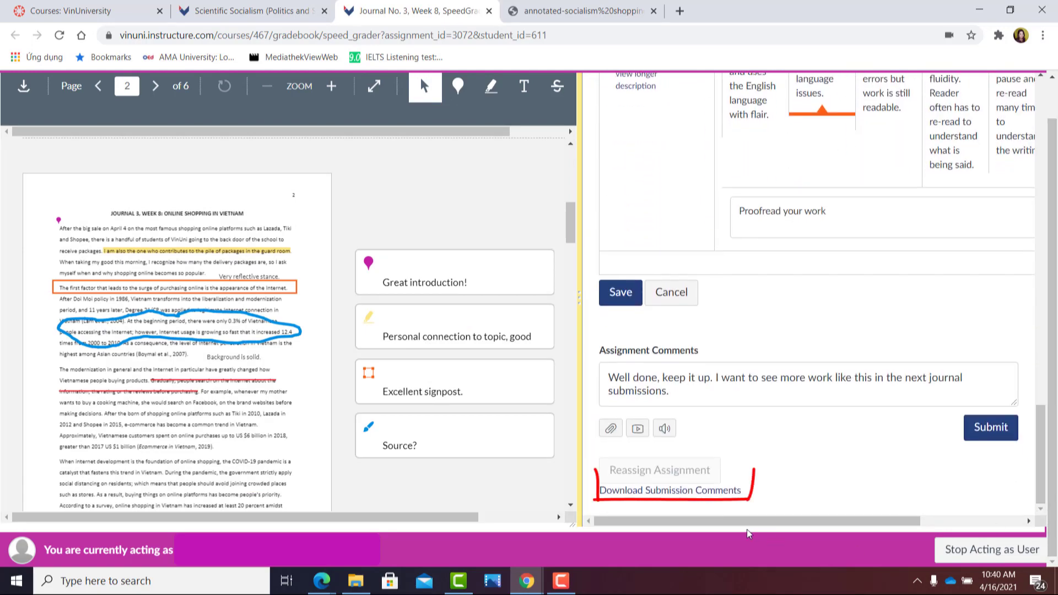
{"action": "left_click", "coordinate": [714, 491]}
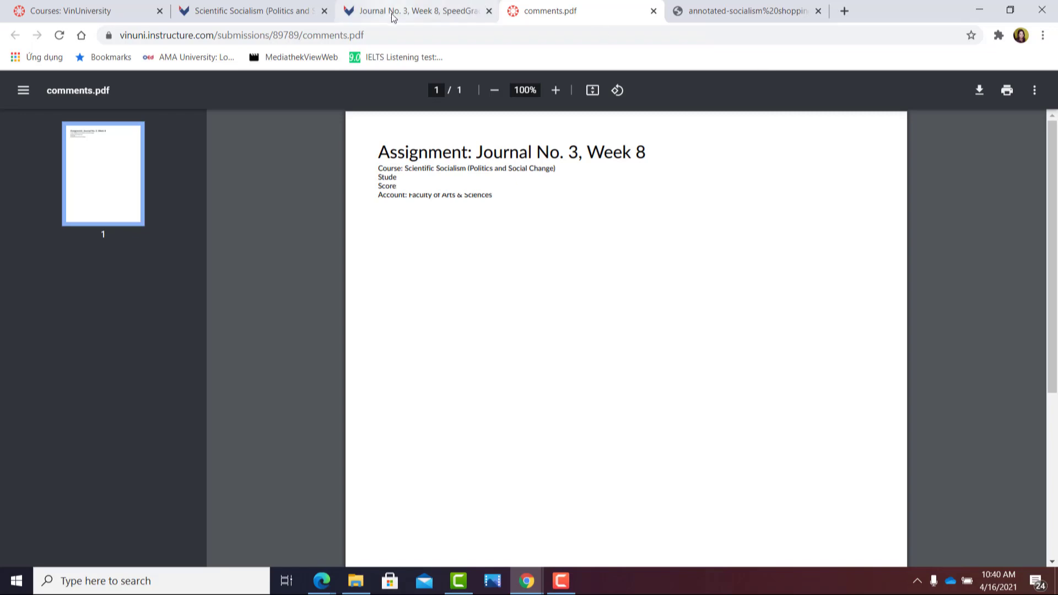
Back in SpeedGrader, clear the assignment comment text and close the rubric without saving it
{"action": "left_click", "coordinate": [418, 11]}
{"action": "left_click_drag", "start_coordinate": [669, 390], "coordinate": [598, 375]}
{"action": "key", "text": "BackSpace"}
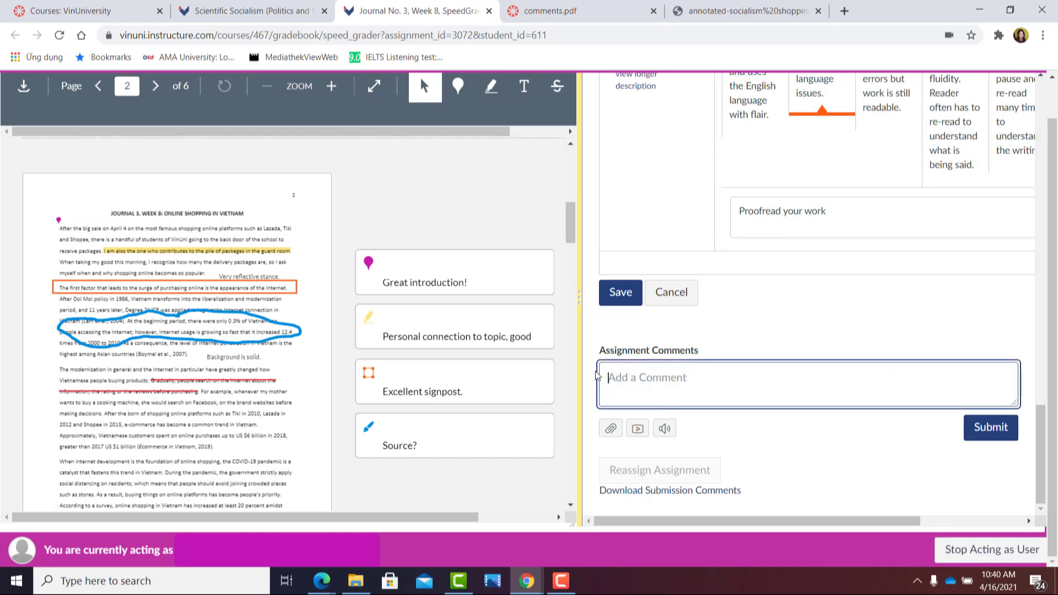
{"action": "scroll", "coordinate": [807, 320], "scroll_direction": "up", "scroll_amount": 7}
{"action": "scroll", "coordinate": [806, 320], "scroll_direction": "up", "scroll_amount": 2}
{"action": "scroll", "coordinate": [805, 319], "scroll_direction": "down", "scroll_amount": 9}
{"action": "left_click", "coordinate": [671, 361]}
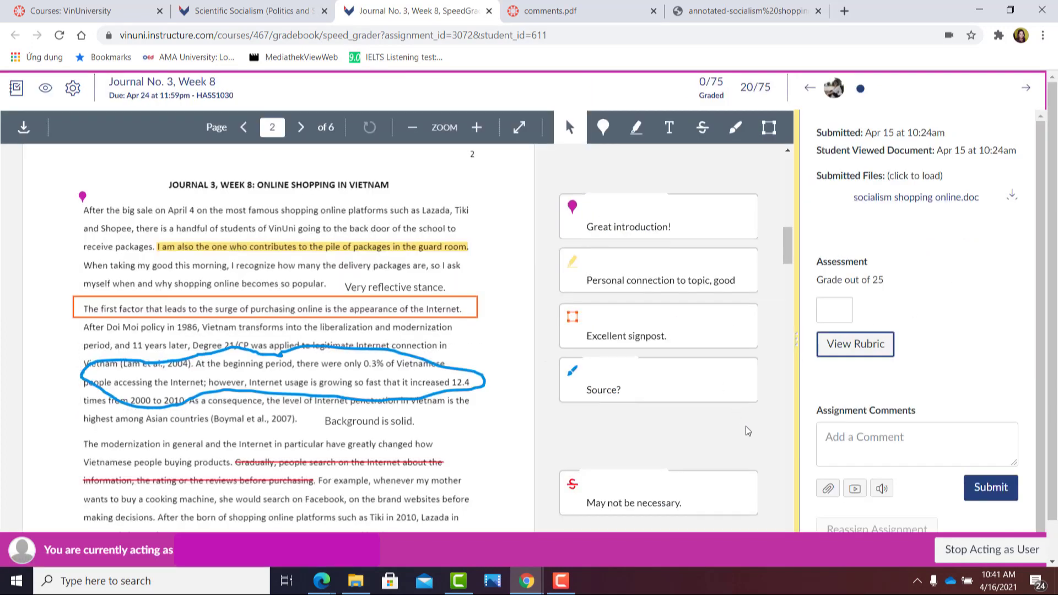
Delete the "May not be necessary." comment and its strikethrough annotation in the third paragraph
{"action": "scroll", "coordinate": [741, 361], "scroll_direction": "down", "scroll_amount": 2}
{"action": "left_click", "coordinate": [741, 362]}
{"action": "left_click", "coordinate": [744, 348]}
{"action": "left_click", "coordinate": [324, 231]}
{"action": "left_click", "coordinate": [317, 337]}
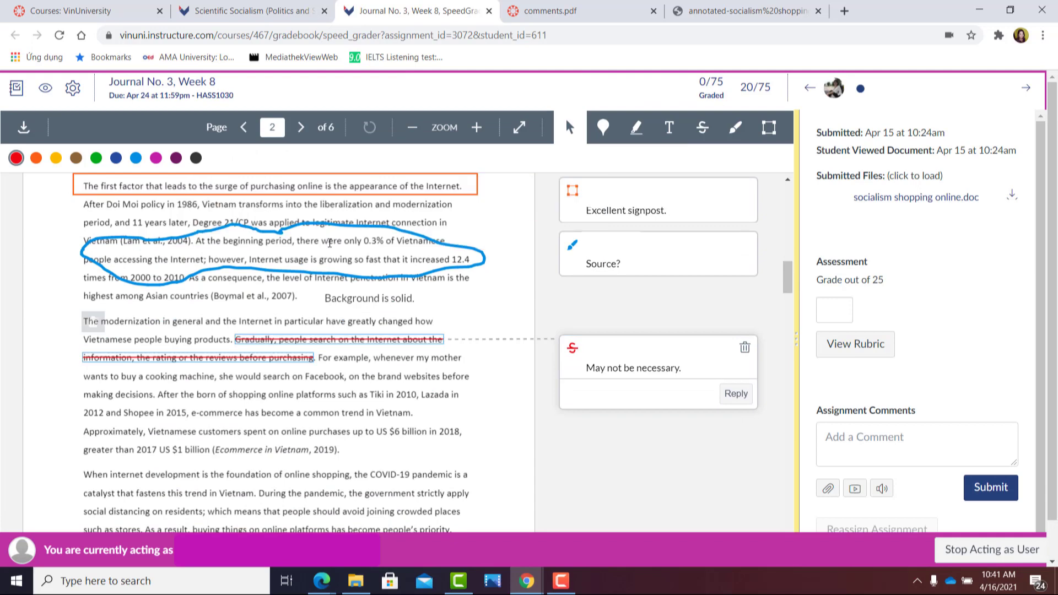
{"action": "left_click", "coordinate": [93, 321]}
{"action": "left_click", "coordinate": [324, 229]}
Delete the "Source?" comment and its blue freehand drawing around the Internet usage sentence
{"action": "left_click", "coordinate": [584, 270]}
{"action": "left_click", "coordinate": [744, 239]}
{"action": "left_click", "coordinate": [322, 237]}
{"action": "left_click", "coordinate": [92, 210]}
{"action": "left_click", "coordinate": [321, 229]}
Delete the "Excellent signpost." comment and its orange box around the second paragraph's opening sentence
{"action": "left_click", "coordinate": [744, 327]}
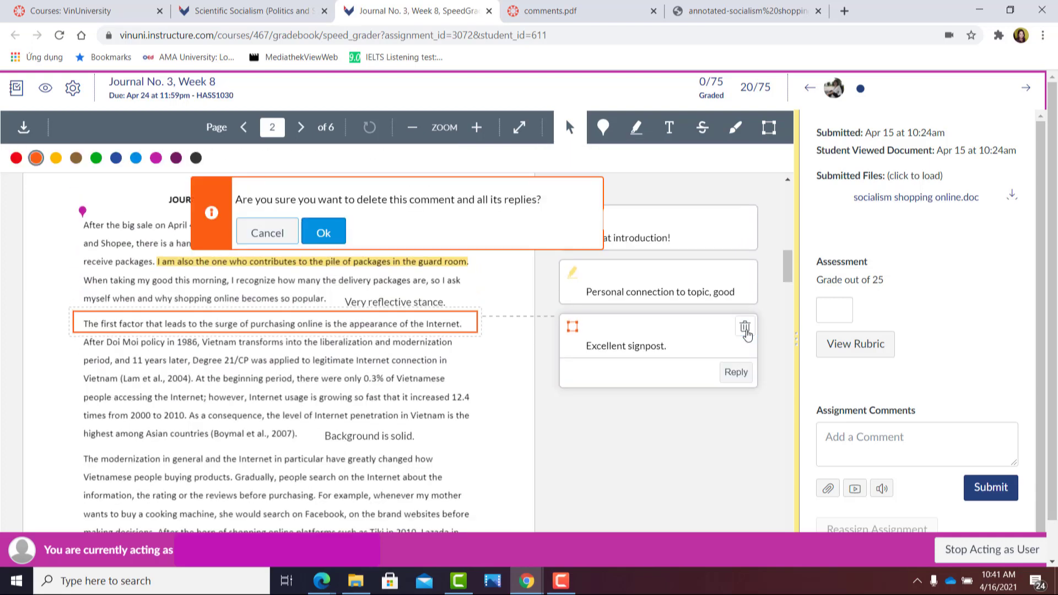
{"action": "left_click", "coordinate": [323, 231]}
{"action": "left_click", "coordinate": [81, 296]}
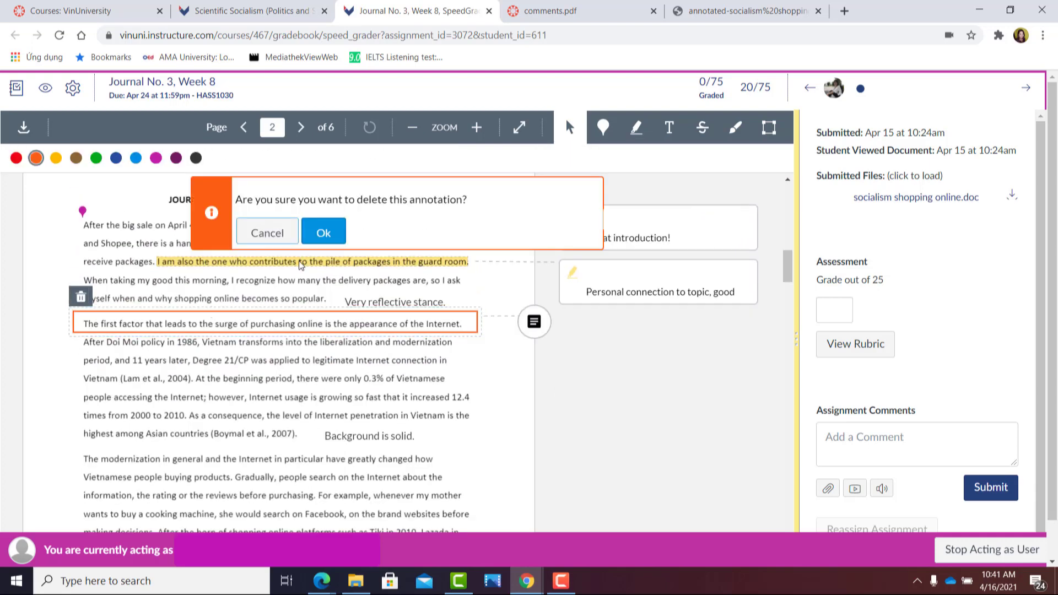
{"action": "left_click", "coordinate": [323, 232]}
Delete the "Personal connection to topic, good" comment and its yellow highlight in the first paragraph
{"action": "left_click", "coordinate": [744, 273]}
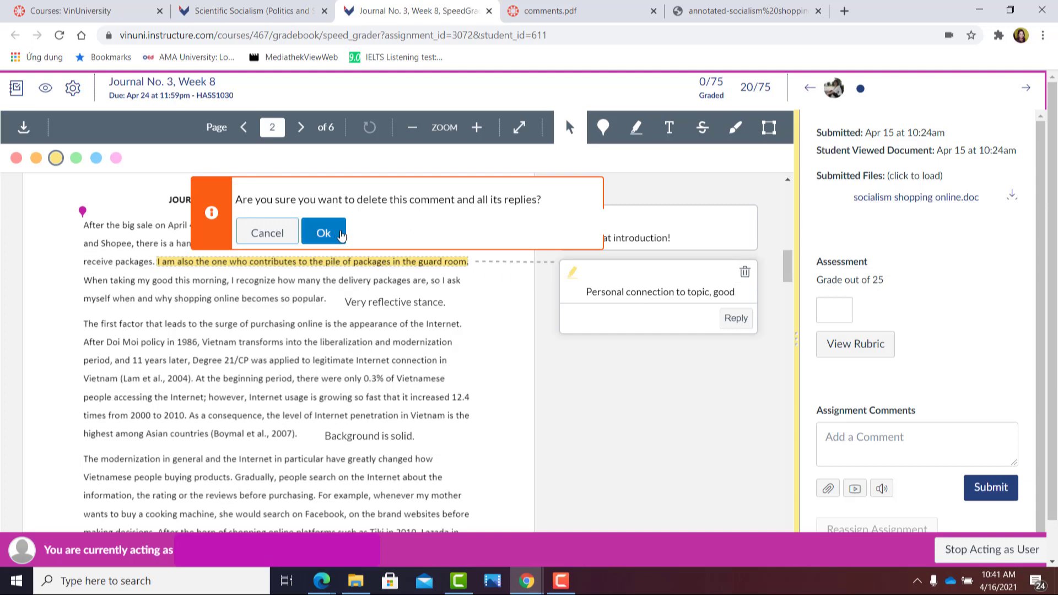
{"action": "left_click", "coordinate": [323, 232]}
{"action": "left_click", "coordinate": [167, 243]}
{"action": "left_click", "coordinate": [332, 233]}
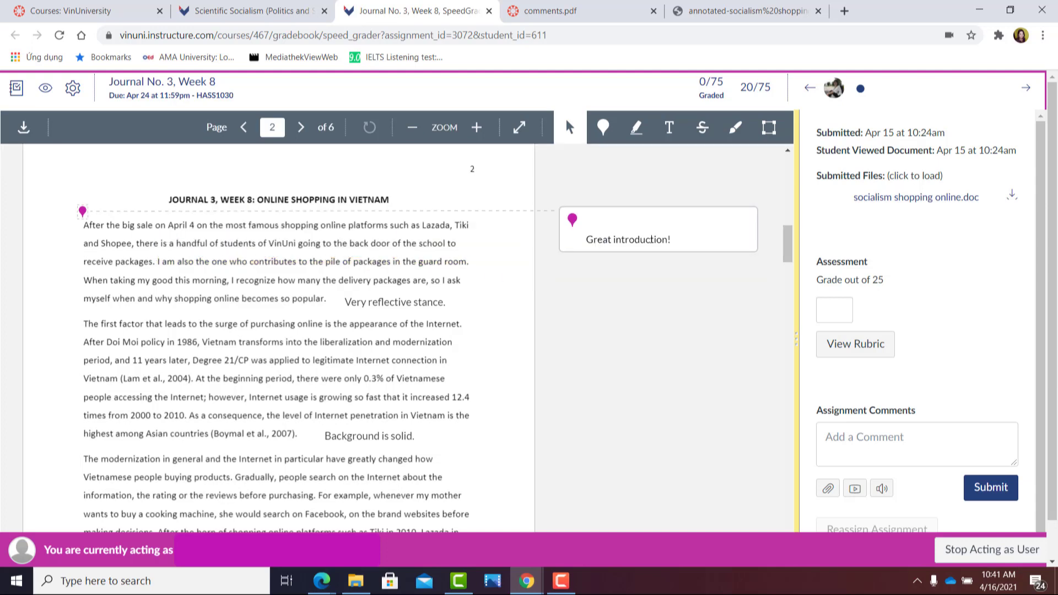
Delete the "Great introduction!" comment and its magenta point annotation at the start of the first paragraph
{"action": "left_click", "coordinate": [733, 231]}
{"action": "left_click", "coordinate": [744, 219]}
{"action": "left_click", "coordinate": [324, 233]}
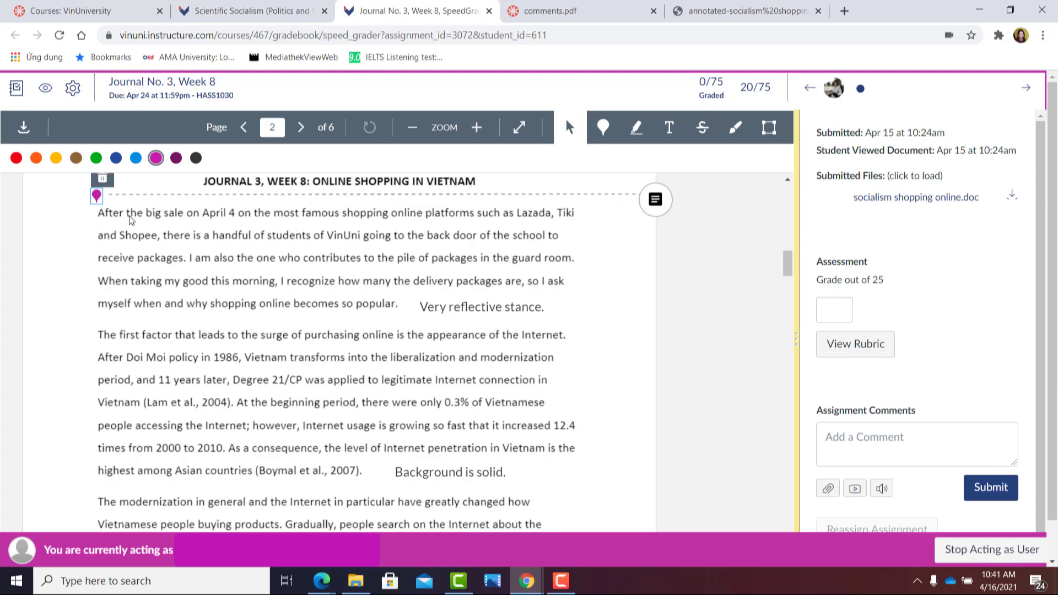
{"action": "left_click", "coordinate": [96, 264]}
{"action": "left_click", "coordinate": [103, 246]}
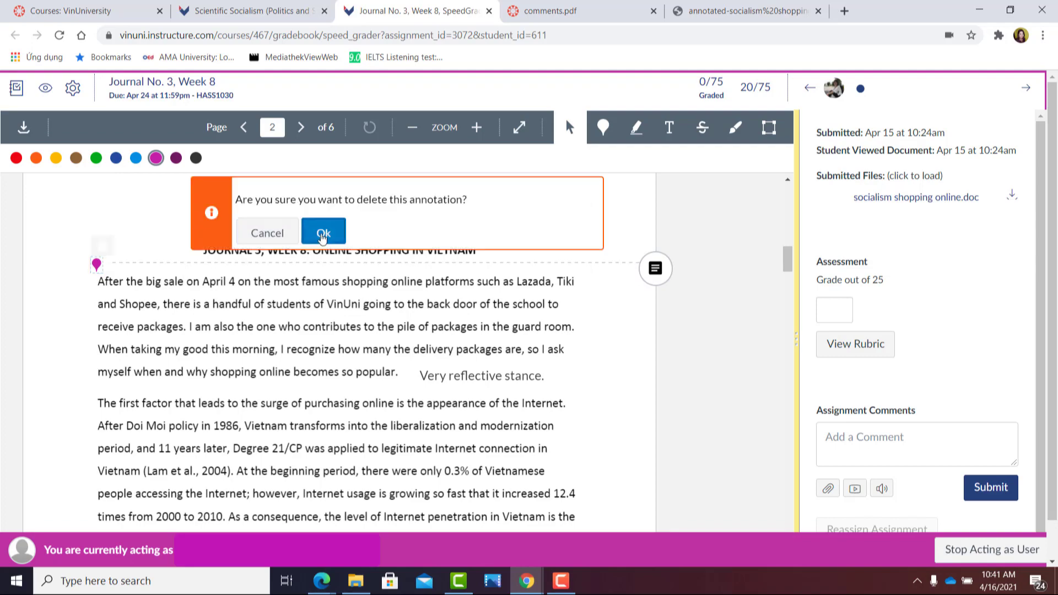
{"action": "left_click", "coordinate": [323, 233]}
Go through the student list sort orders by submission date, submission status and name in SpeedGrader Options, and leave without saving
{"action": "scroll", "coordinate": [703, 288], "scroll_direction": "down", "scroll_amount": 3}
{"action": "scroll", "coordinate": [702, 288], "scroll_direction": "up", "scroll_amount": 7}
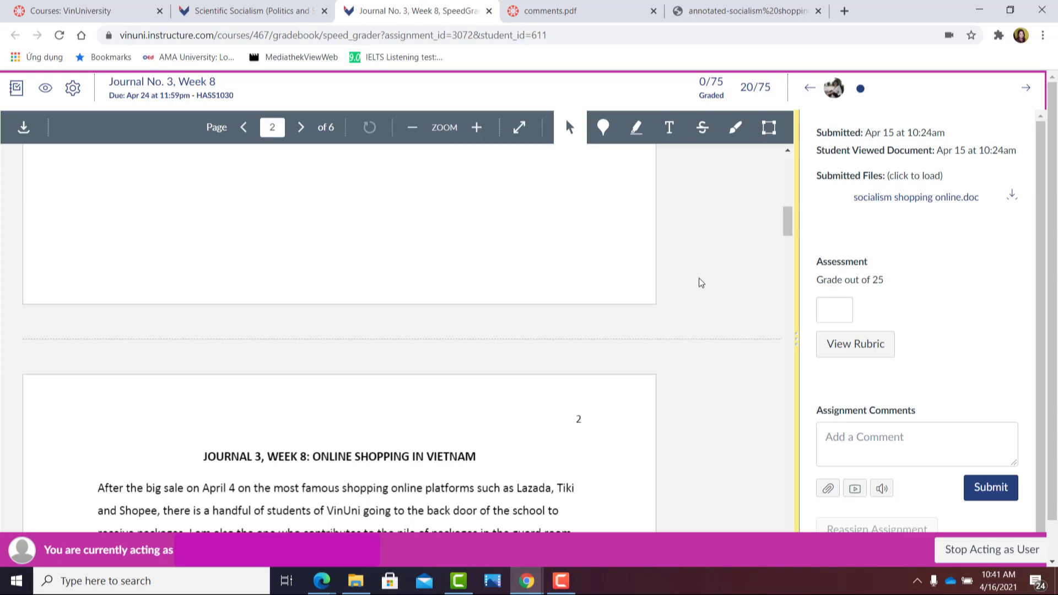
{"action": "left_click", "coordinate": [74, 89]}
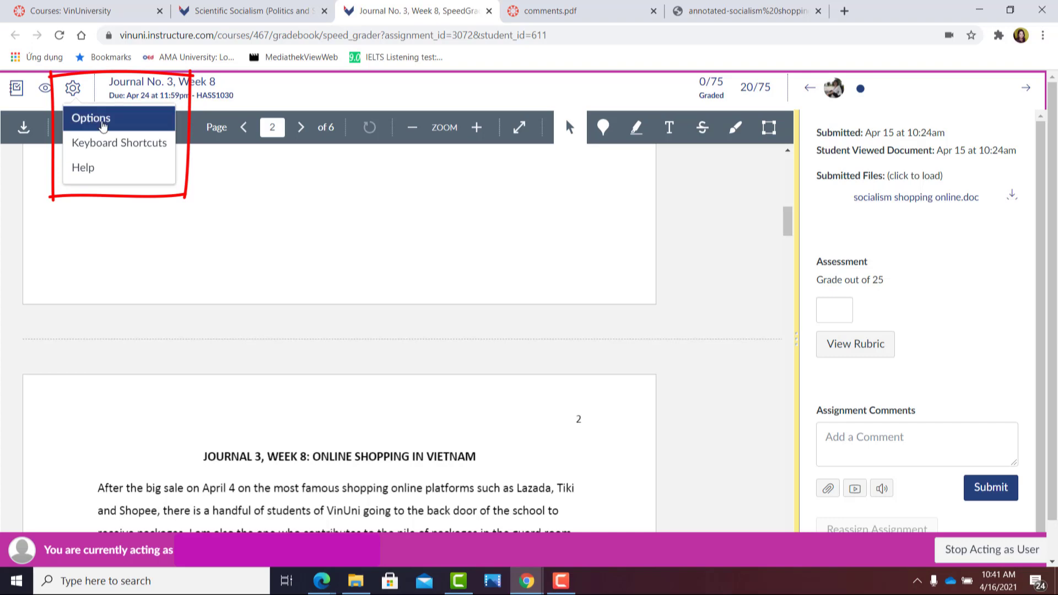
{"action": "left_click", "coordinate": [99, 121]}
{"action": "left_click", "coordinate": [610, 296]}
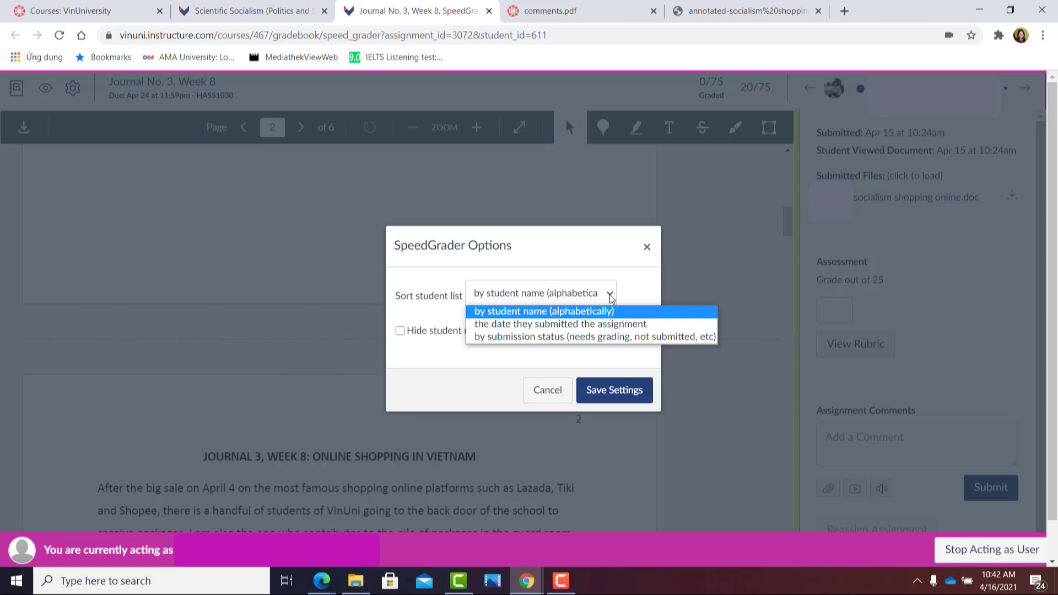
{"action": "left_click", "coordinate": [637, 324]}
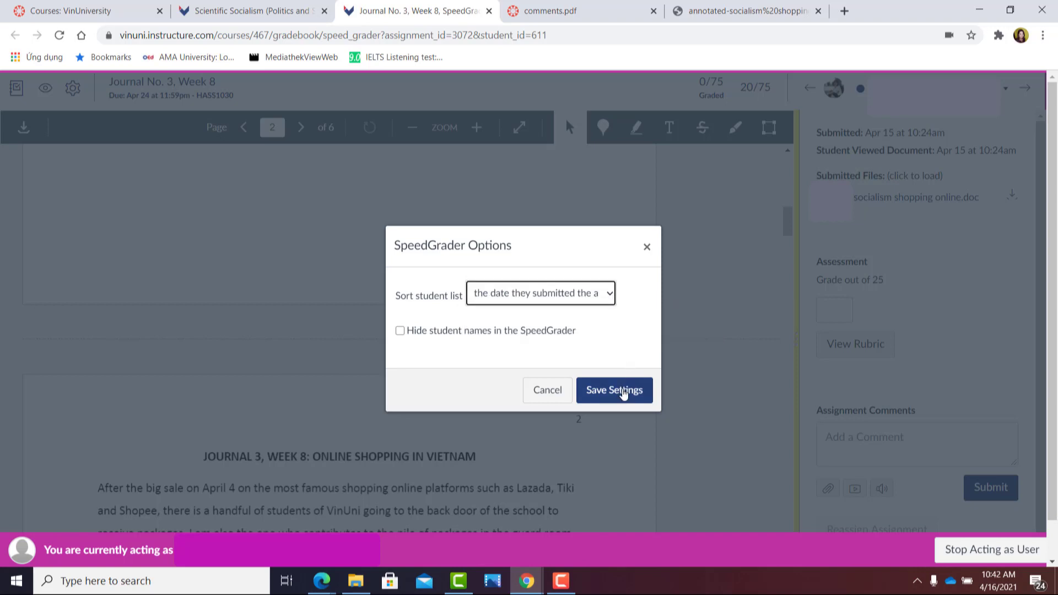
{"action": "left_click", "coordinate": [611, 298]}
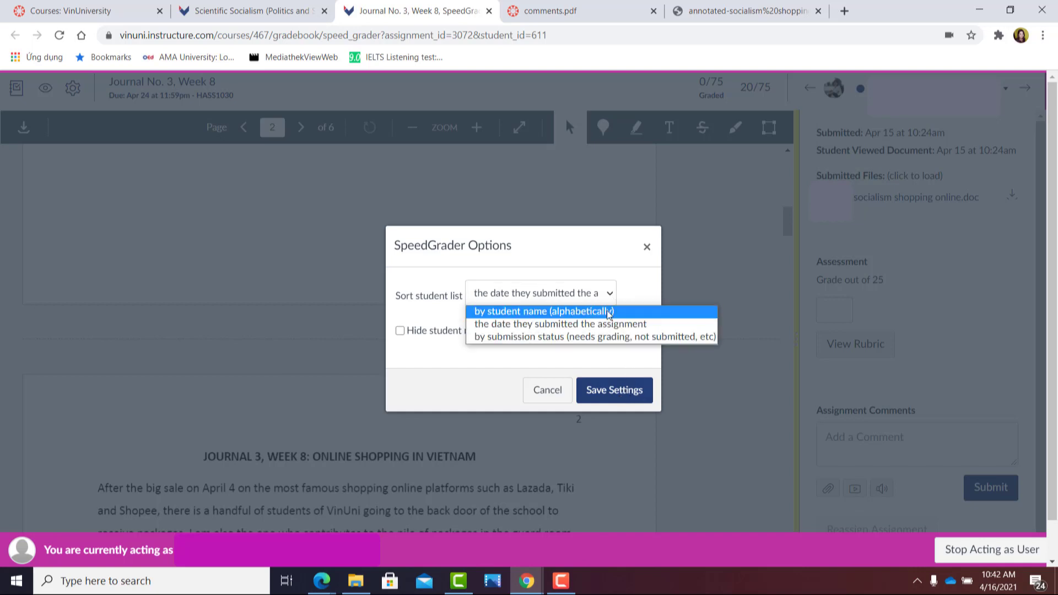
{"action": "left_click", "coordinate": [605, 342]}
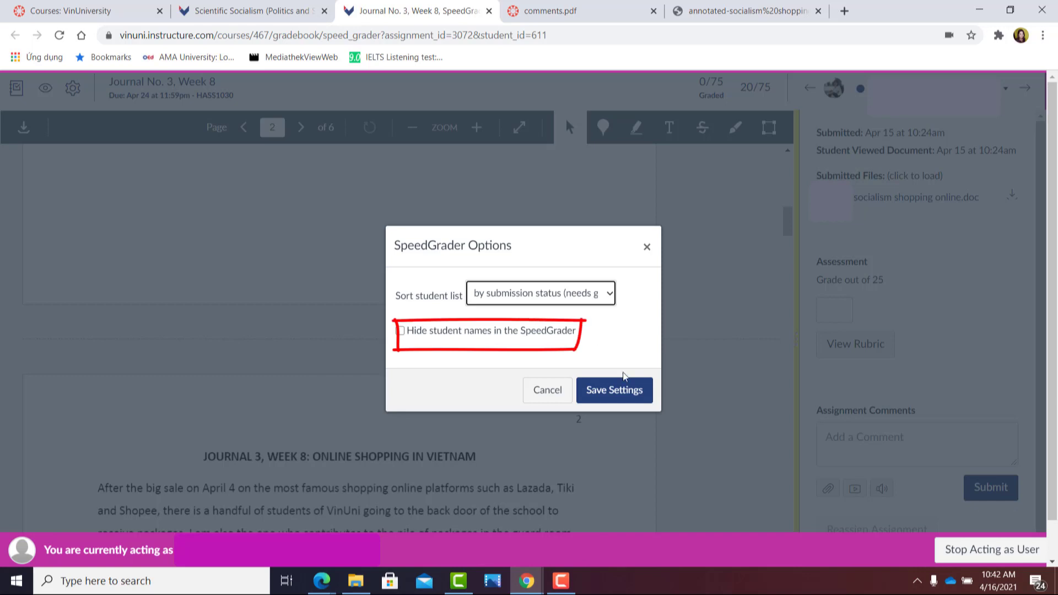
{"action": "left_click", "coordinate": [610, 294]}
{"action": "left_click", "coordinate": [608, 309]}
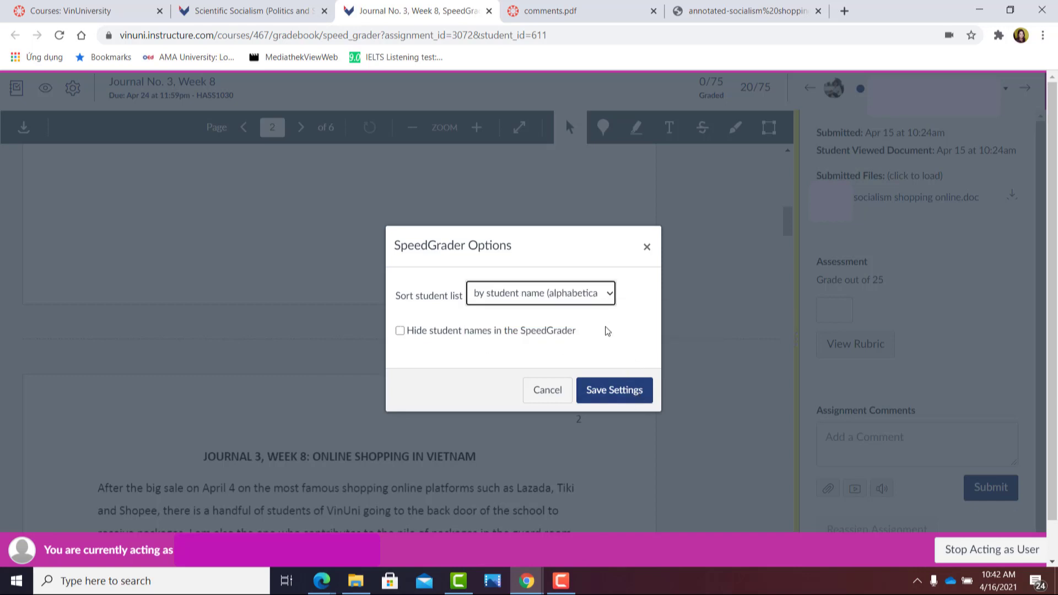
{"action": "left_click", "coordinate": [555, 396]}
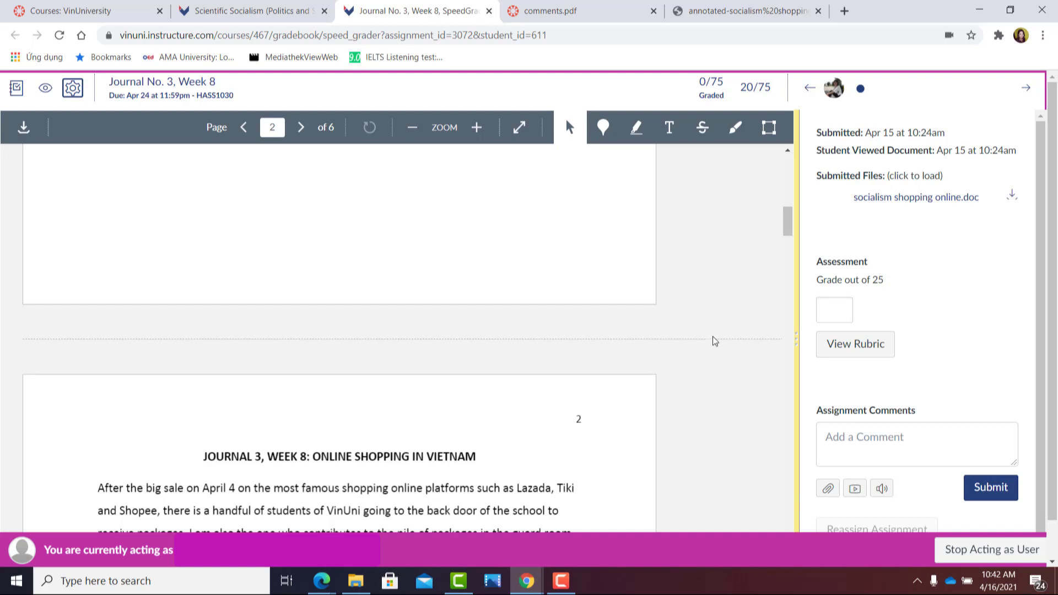
Open the student list for all sections and browse through the students' submission statuses
{"action": "scroll", "coordinate": [717, 340], "scroll_direction": "up", "scroll_amount": 1}
{"action": "left_click", "coordinate": [1000, 102]}
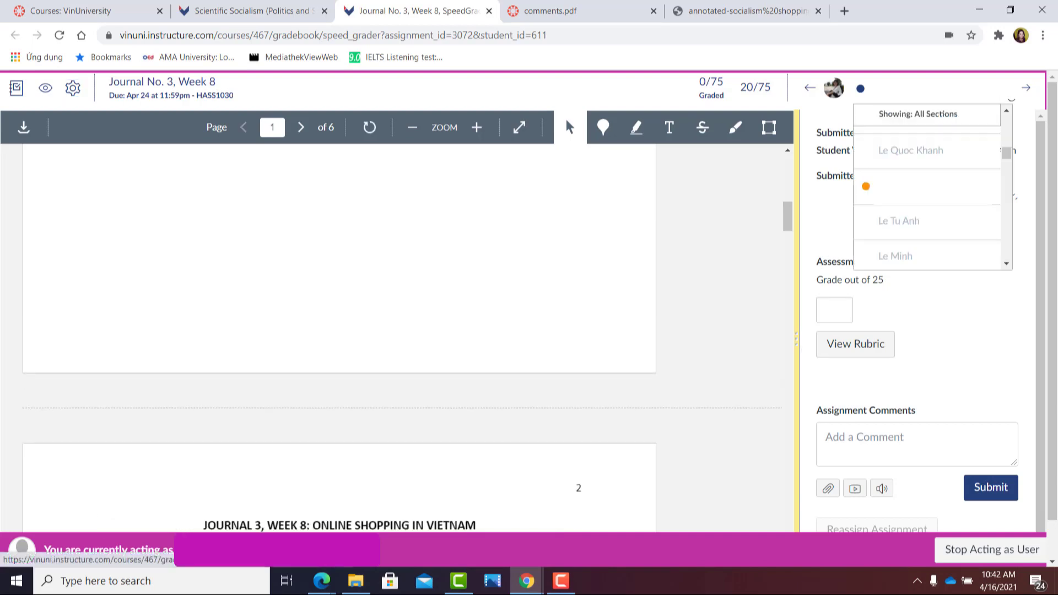
{"action": "mouse_move", "coordinate": [1013, 150]}
{"action": "left_mouse_down"}
{"action": "mouse_move", "coordinate": [1008, 245]}
{"action": "mouse_move", "coordinate": [1005, 134]}
{"action": "left_mouse_up"}
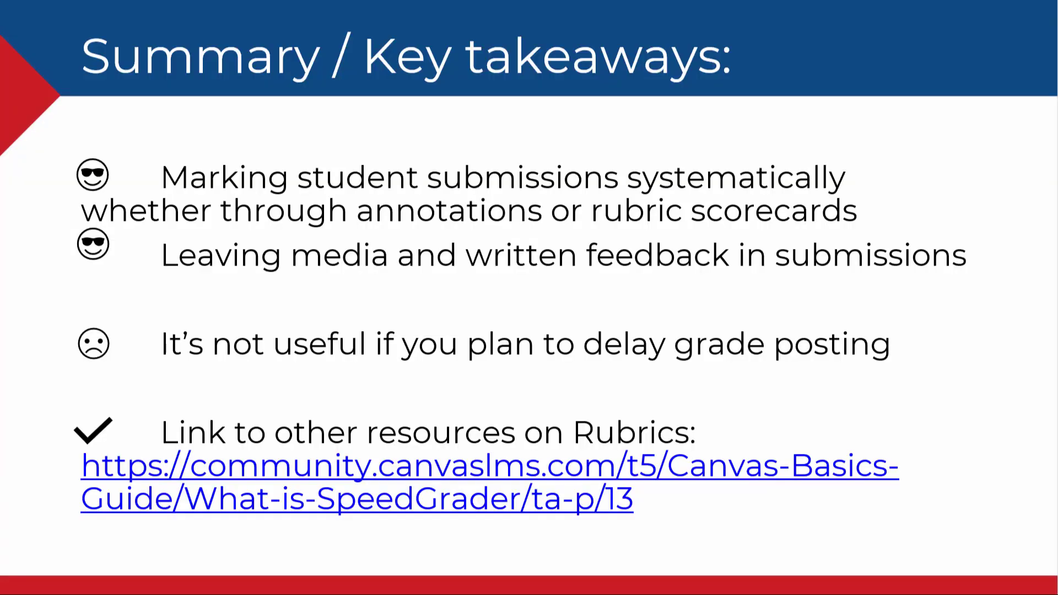